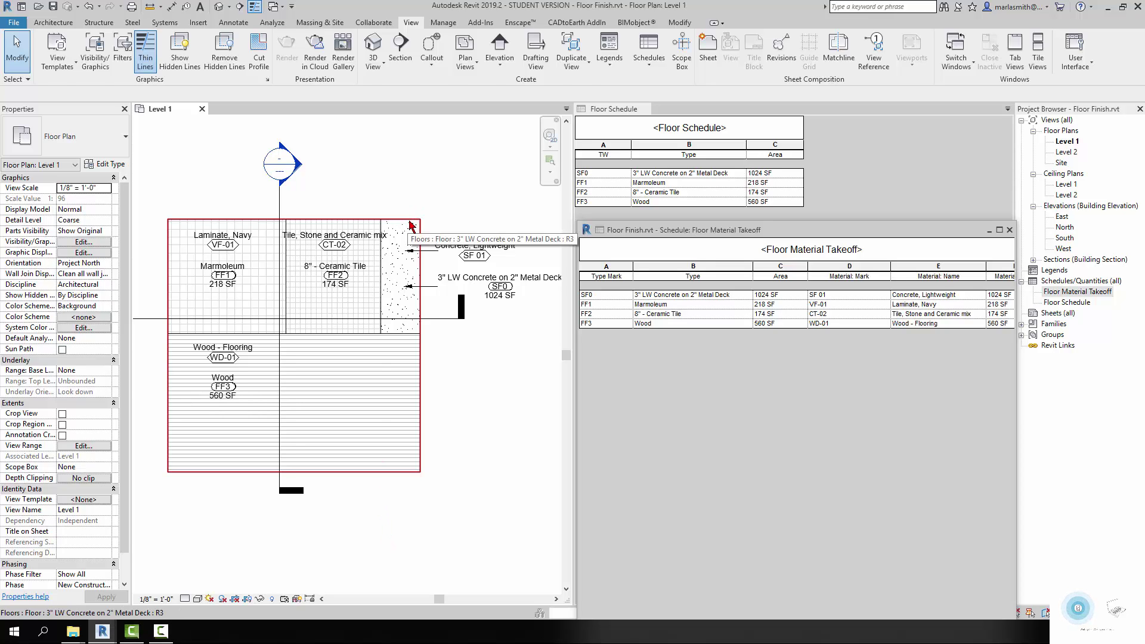
Step: Isolate the 3" LW Concrete on 2" Metal Deck floor temporarily, then restore all floors and tags
{"action": "left_click", "coordinate": [411, 225]}
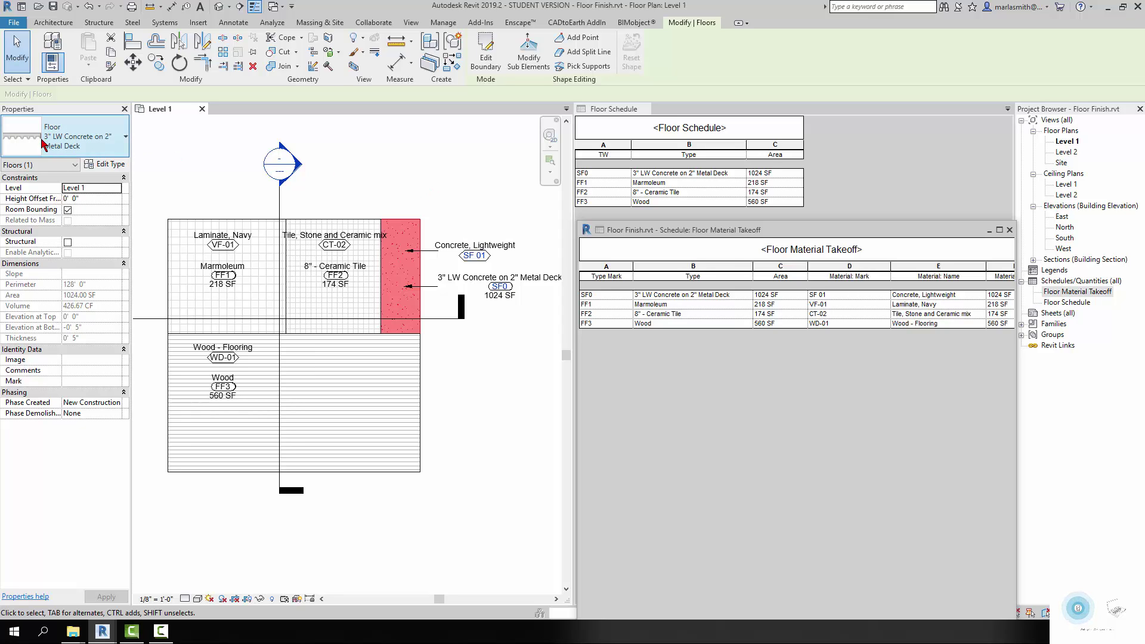
{"action": "left_click", "coordinate": [71, 142]}
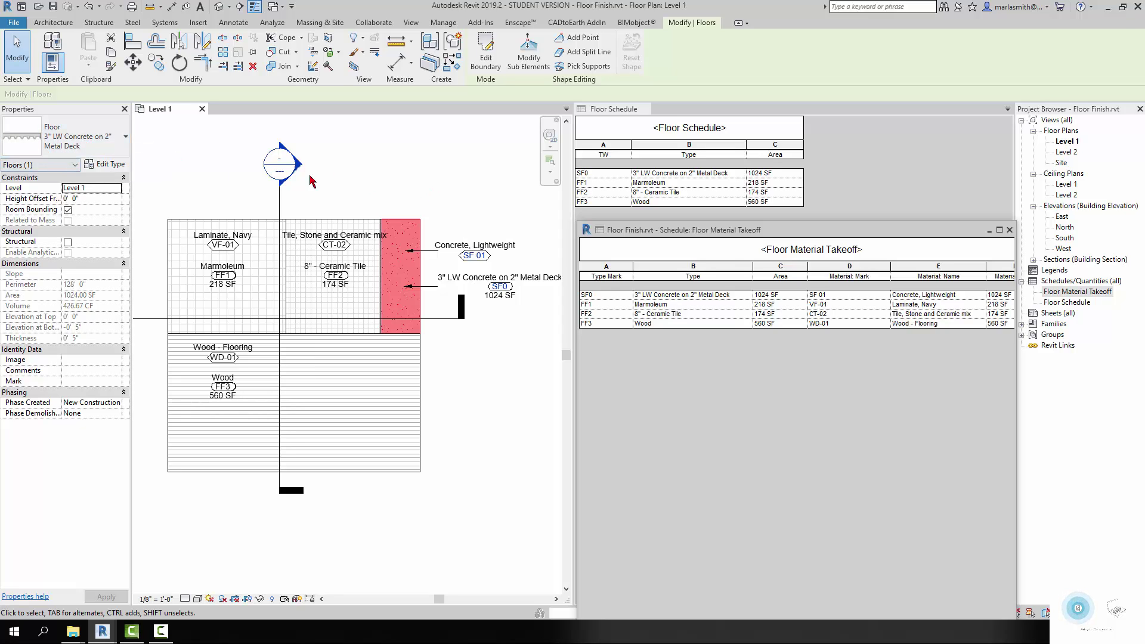
{"action": "left_click", "coordinate": [260, 598]}
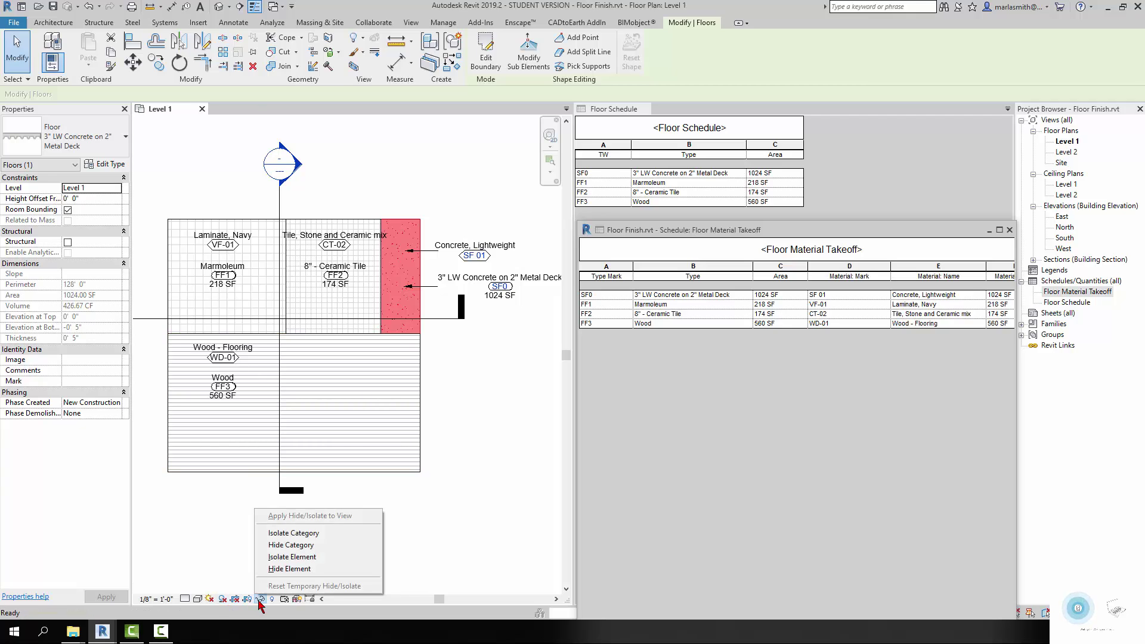
{"action": "left_click", "coordinate": [286, 557]}
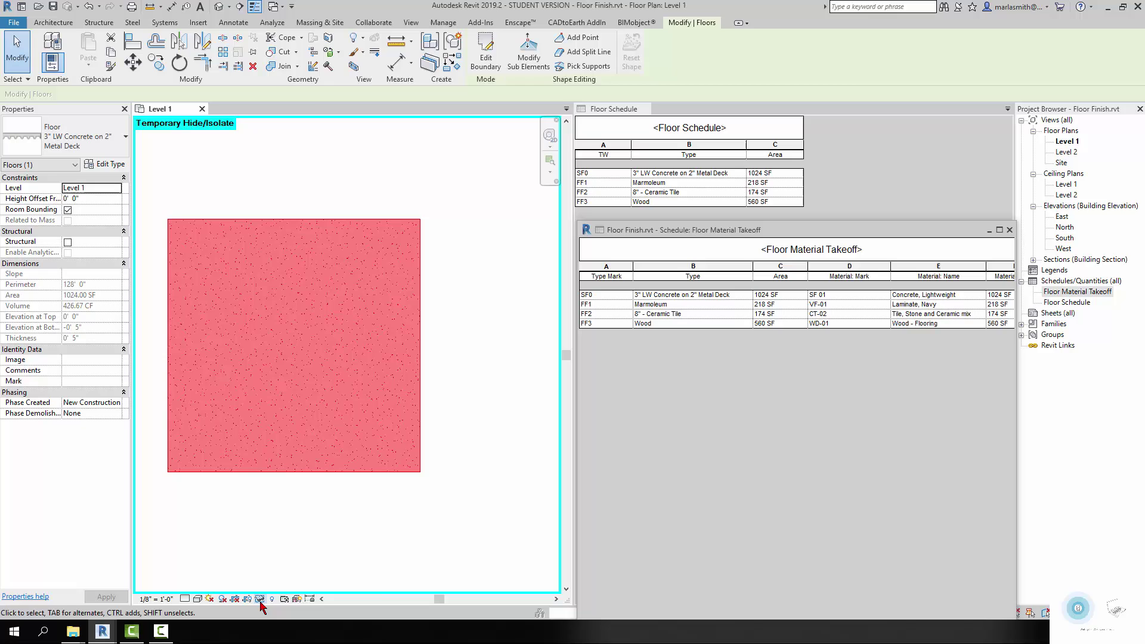
{"action": "left_click", "coordinate": [260, 598]}
{"action": "left_click", "coordinate": [275, 586]}
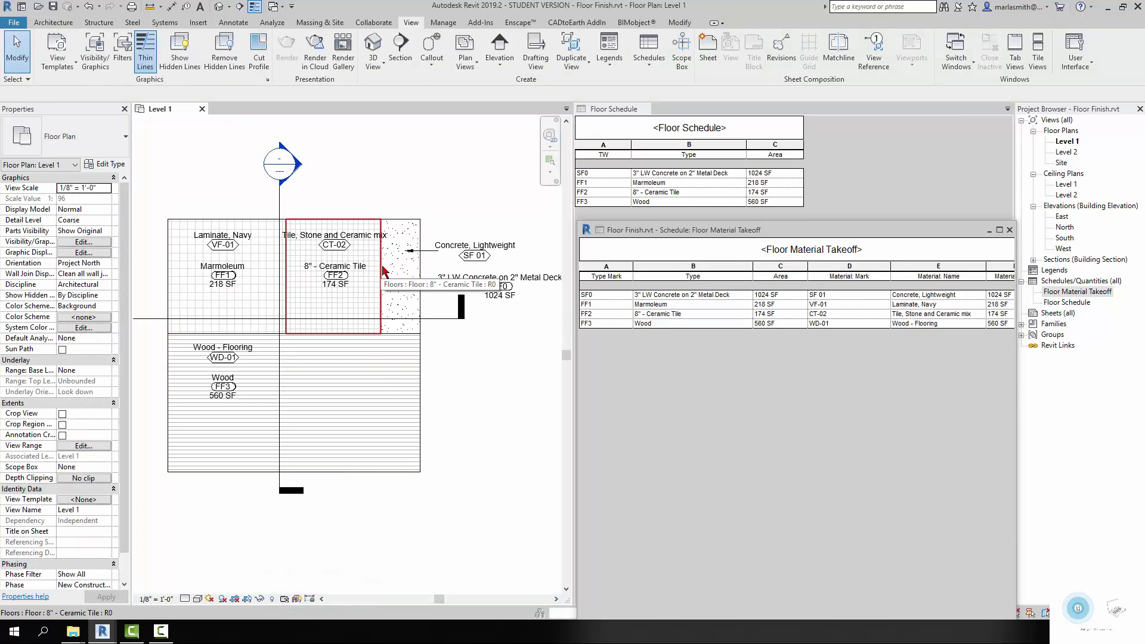
Step: Select the 8" - Ceramic Tile FF2, Marmoleum and Wood floors in turn, then clear the selection
{"action": "left_click", "coordinate": [384, 272]}
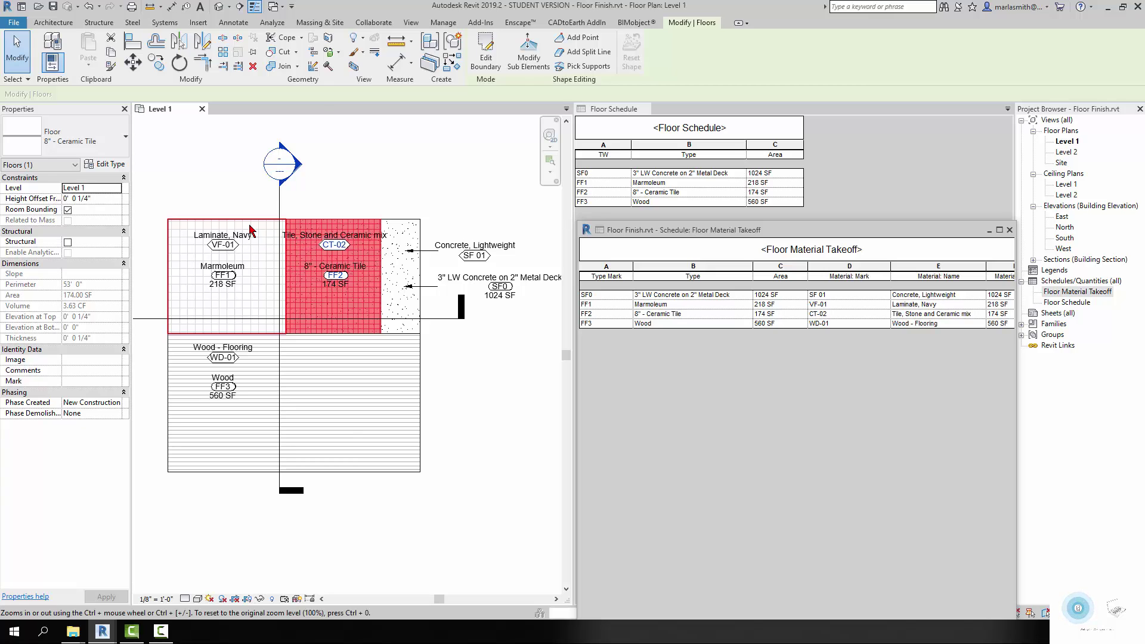
{"action": "left_click", "coordinate": [251, 230]}
{"action": "left_click", "coordinate": [177, 381]}
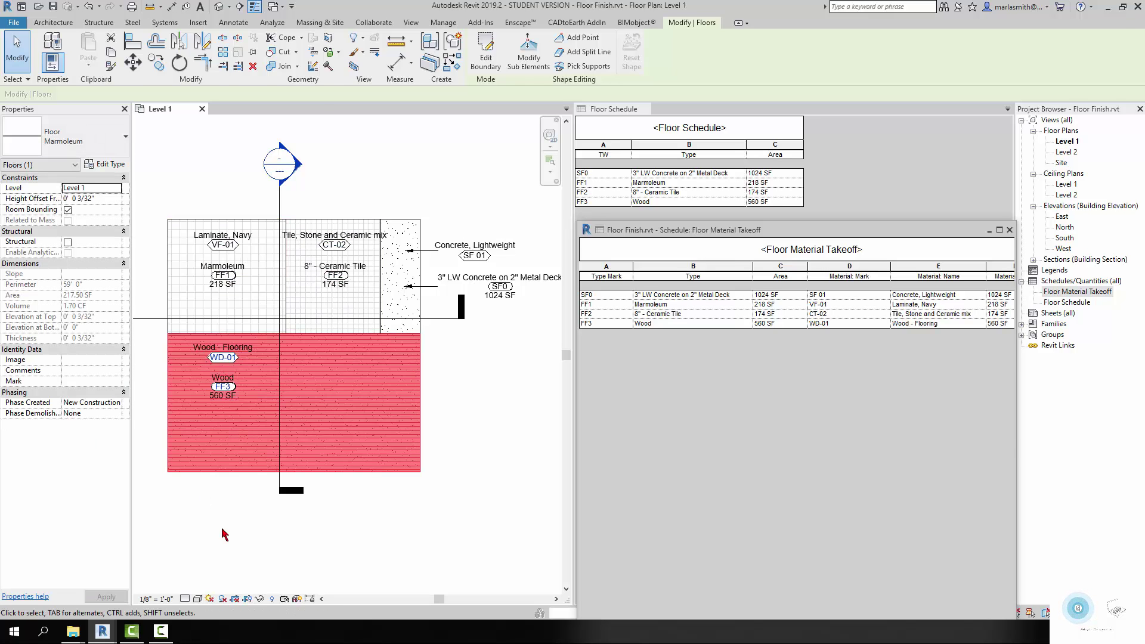
{"action": "left_click", "coordinate": [234, 540]}
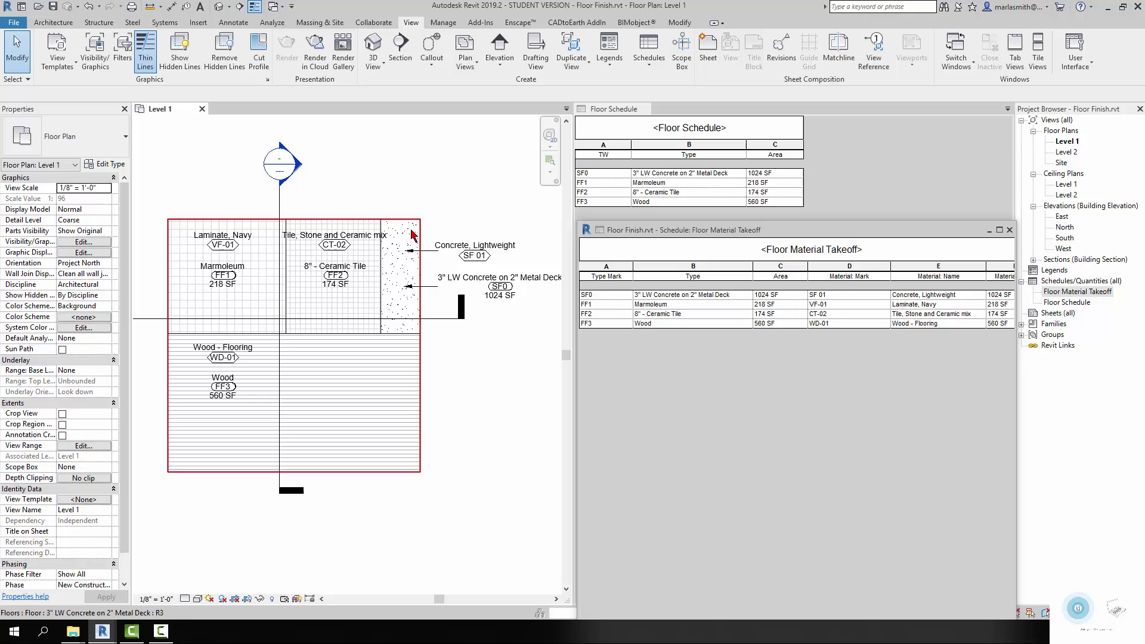
Step: In the section view, inspect the concrete, Wood, Ceramic Tile and Marmoleum floors, then return to Level 1
{"action": "double_click", "coordinate": [296, 167]}
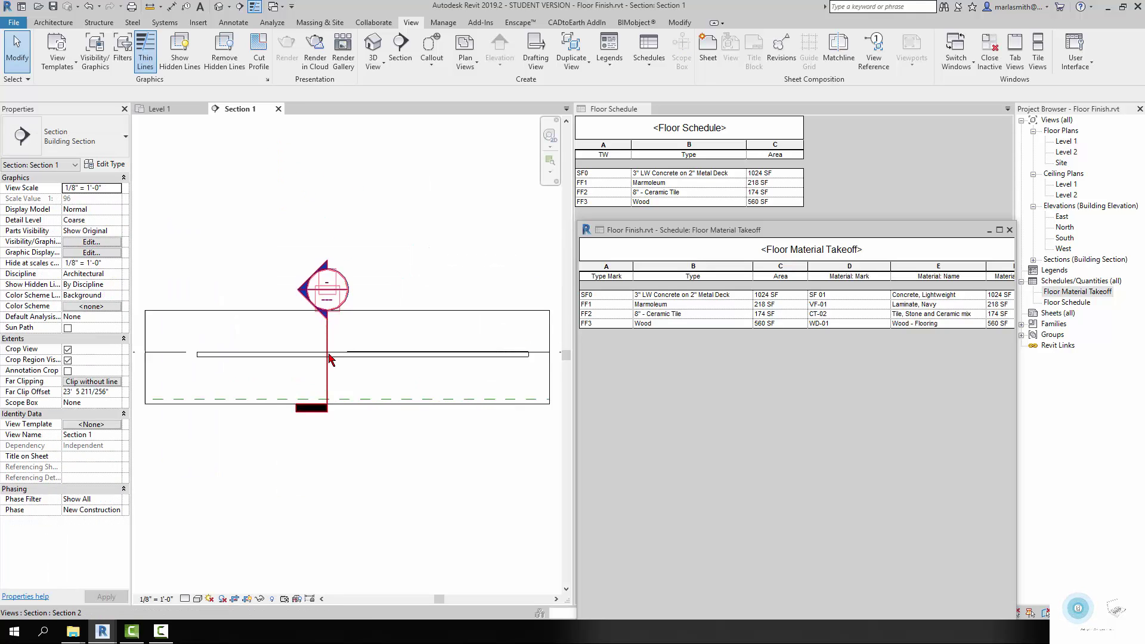
{"action": "scroll", "coordinate": [355, 374], "scroll_direction": "up", "scroll_amount": 2}
{"action": "left_click", "coordinate": [355, 353]}
{"action": "scroll", "coordinate": [361, 378], "scroll_direction": "up", "scroll_amount": 2}
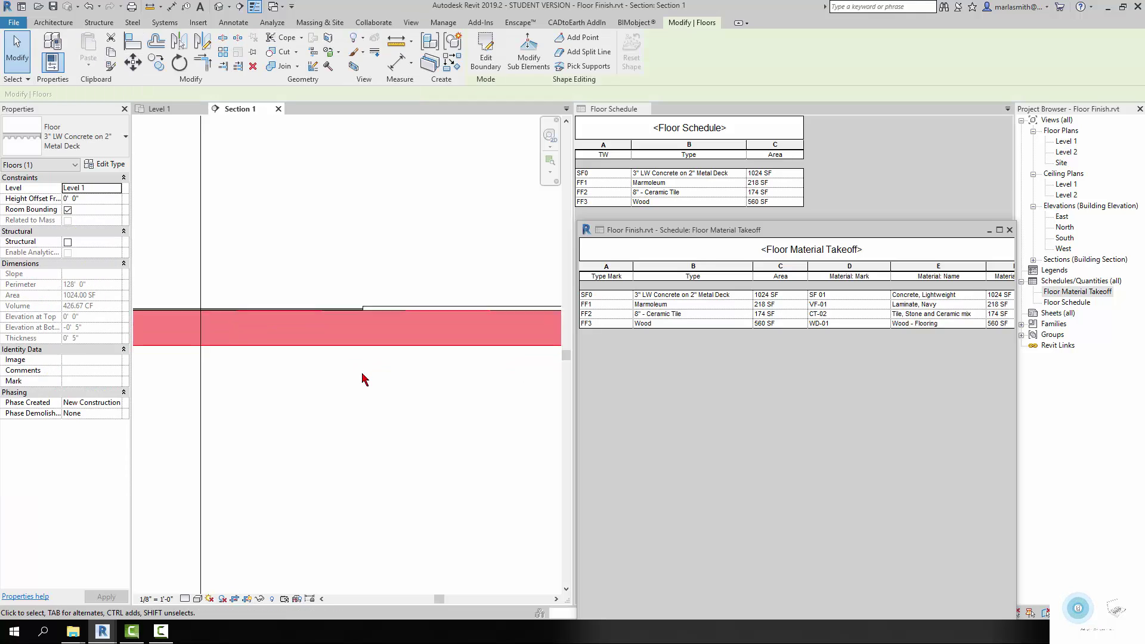
{"action": "left_click", "coordinate": [377, 290]}
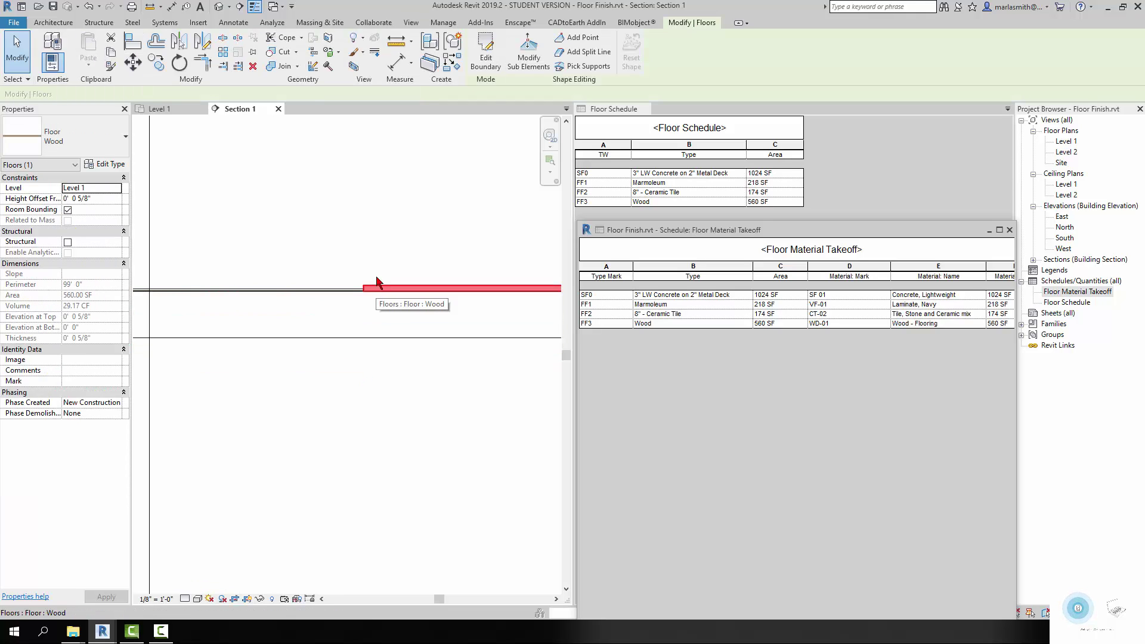
{"action": "scroll", "coordinate": [373, 274], "scroll_direction": "up", "scroll_amount": 2}
{"action": "scroll", "coordinate": [360, 289], "scroll_direction": "up", "scroll_amount": 2}
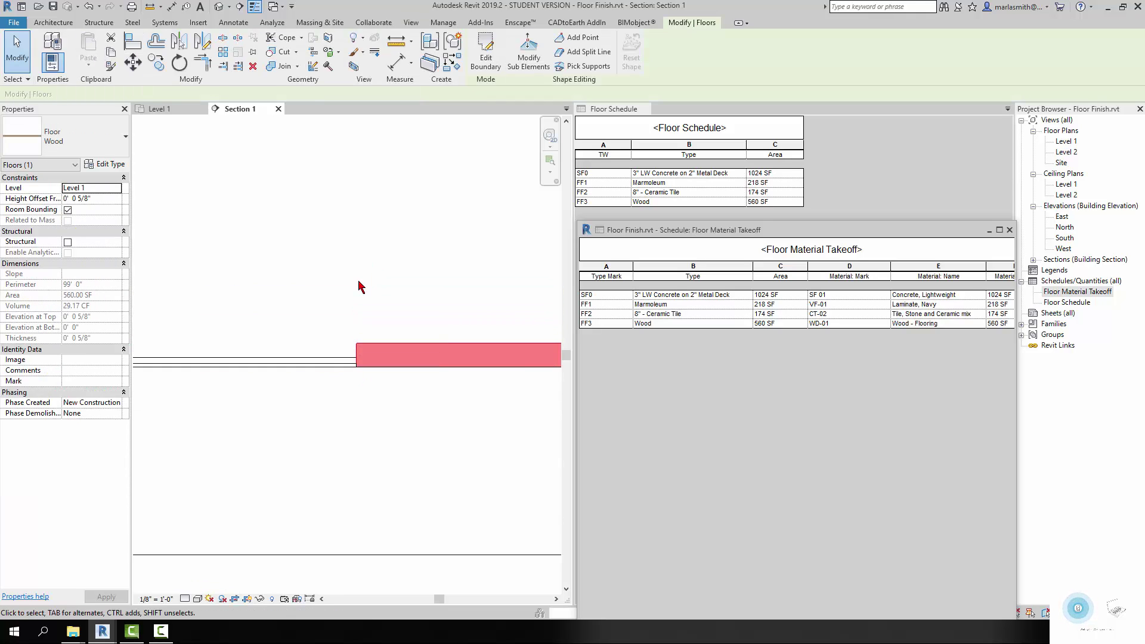
{"action": "left_click", "coordinate": [331, 362]}
{"action": "scroll", "coordinate": [332, 383], "scroll_direction": "up", "scroll_amount": 2}
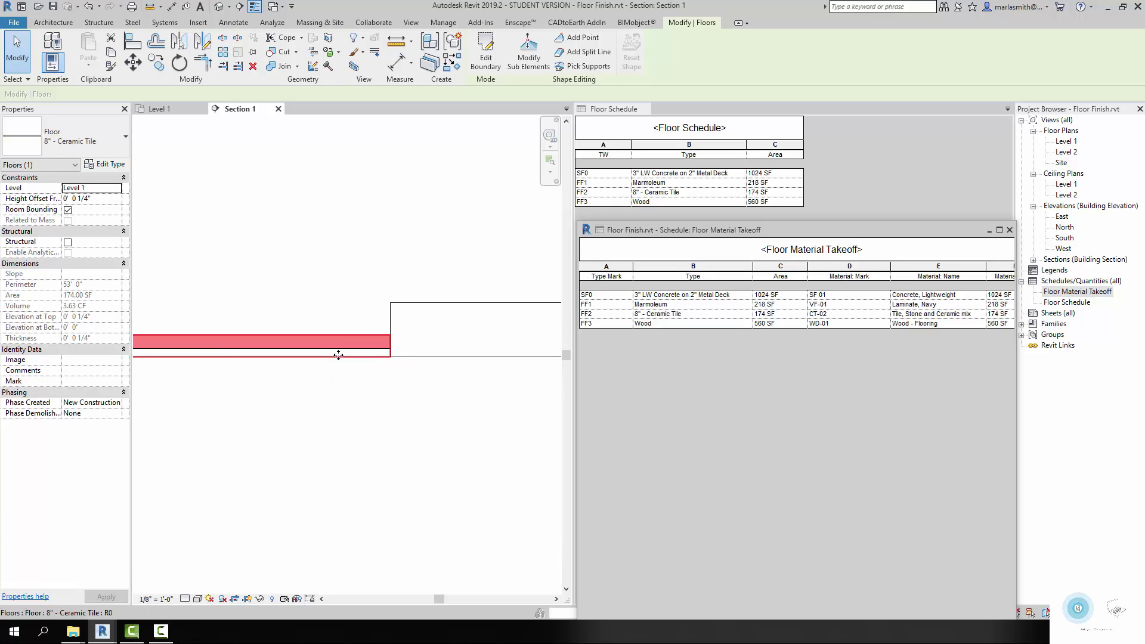
{"action": "left_click", "coordinate": [348, 340]}
{"action": "key", "text": "Escape"}
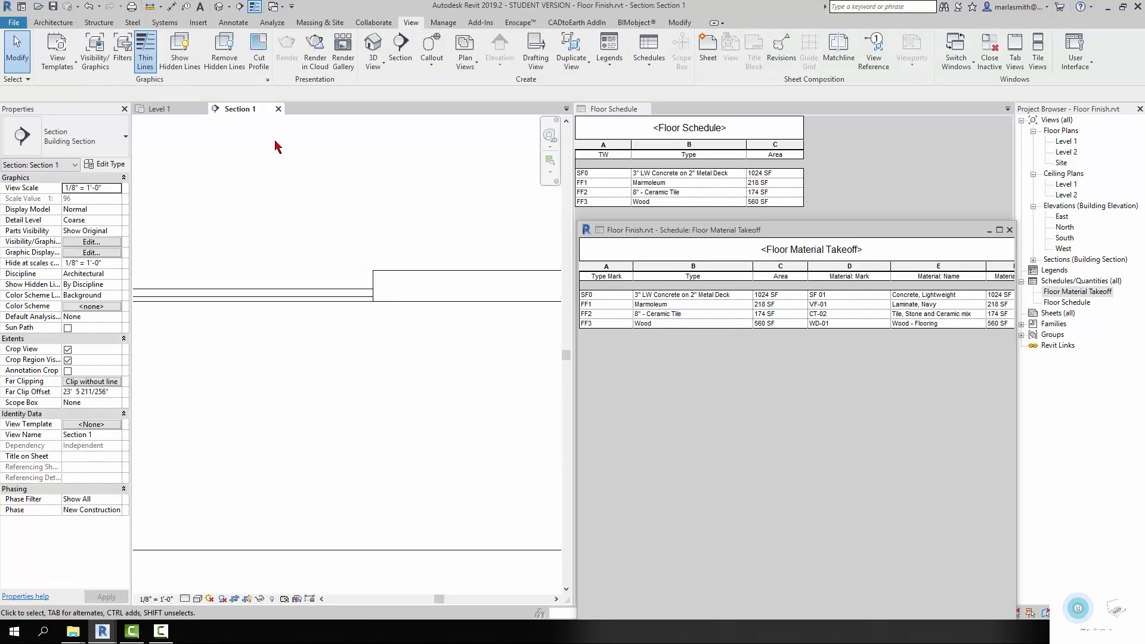
{"action": "left_click", "coordinate": [277, 108]}
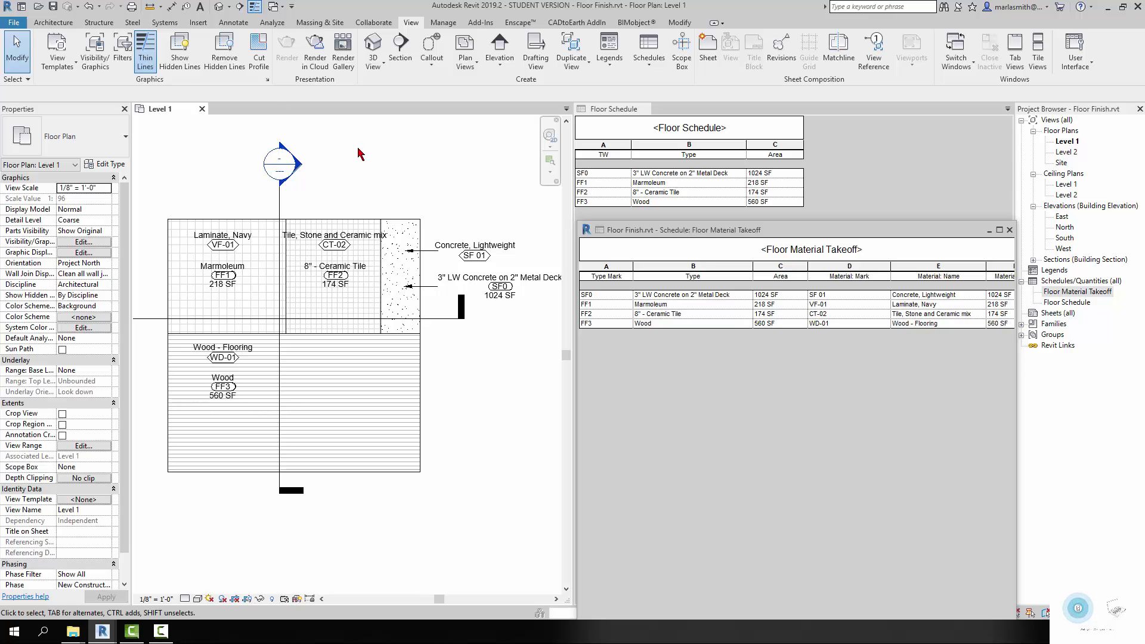
Step: Zoom the Level 1 plan, cycle to the VF-01 tag, and select the Marmoleum floor
{"action": "scroll", "coordinate": [359, 154], "scroll_direction": "down", "scroll_amount": 2}
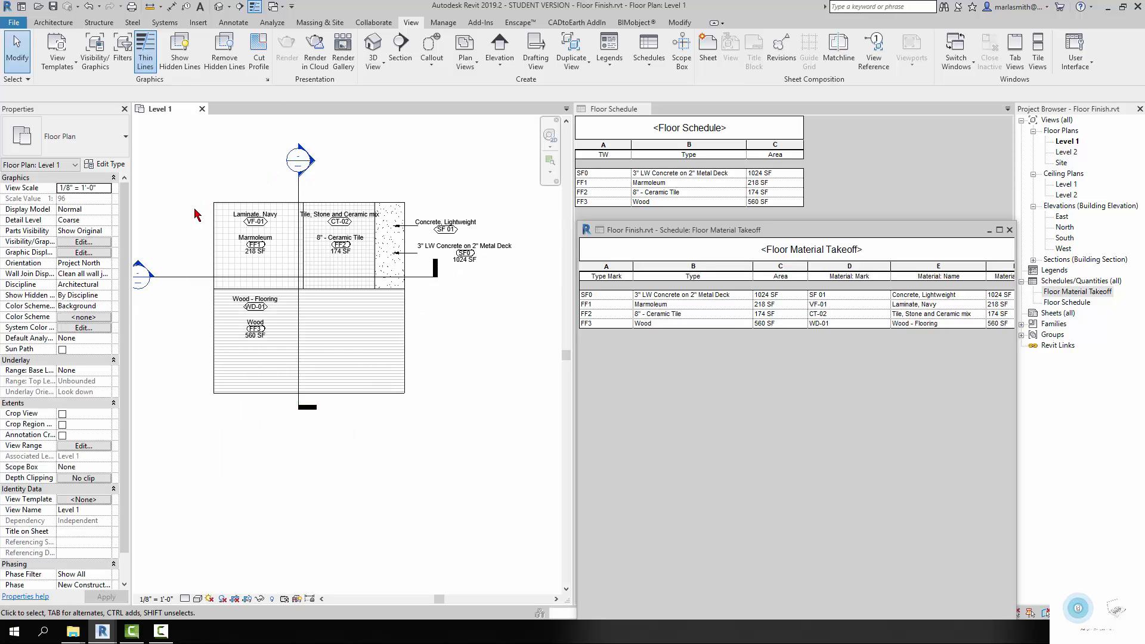
{"action": "scroll", "coordinate": [180, 223], "scroll_direction": "up", "scroll_amount": 2}
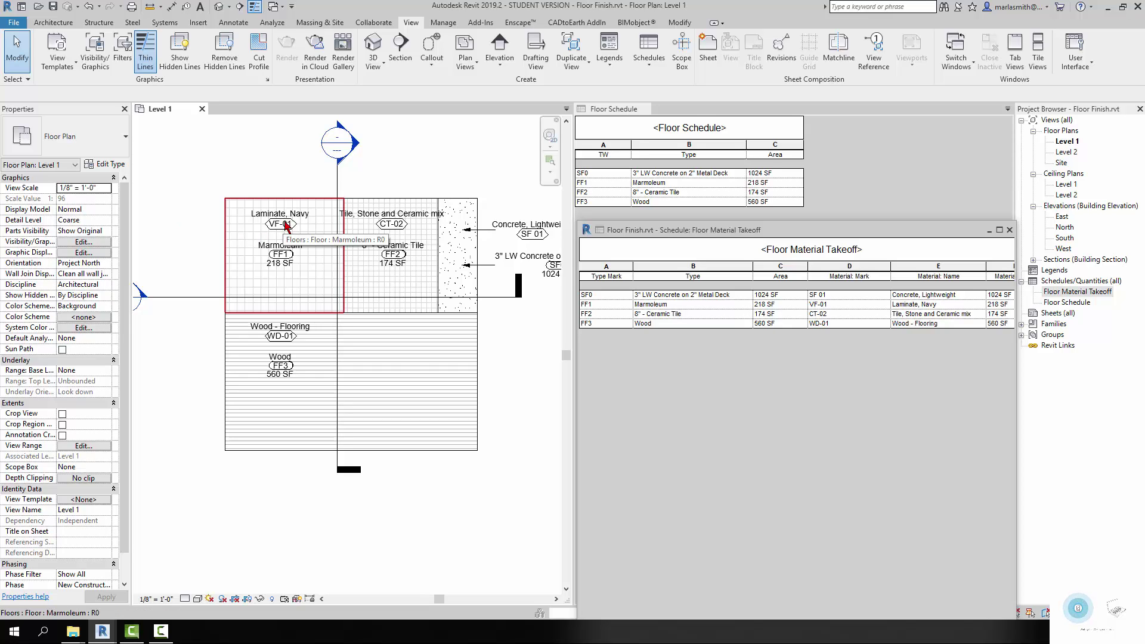
{"action": "key", "text": "Tab"}
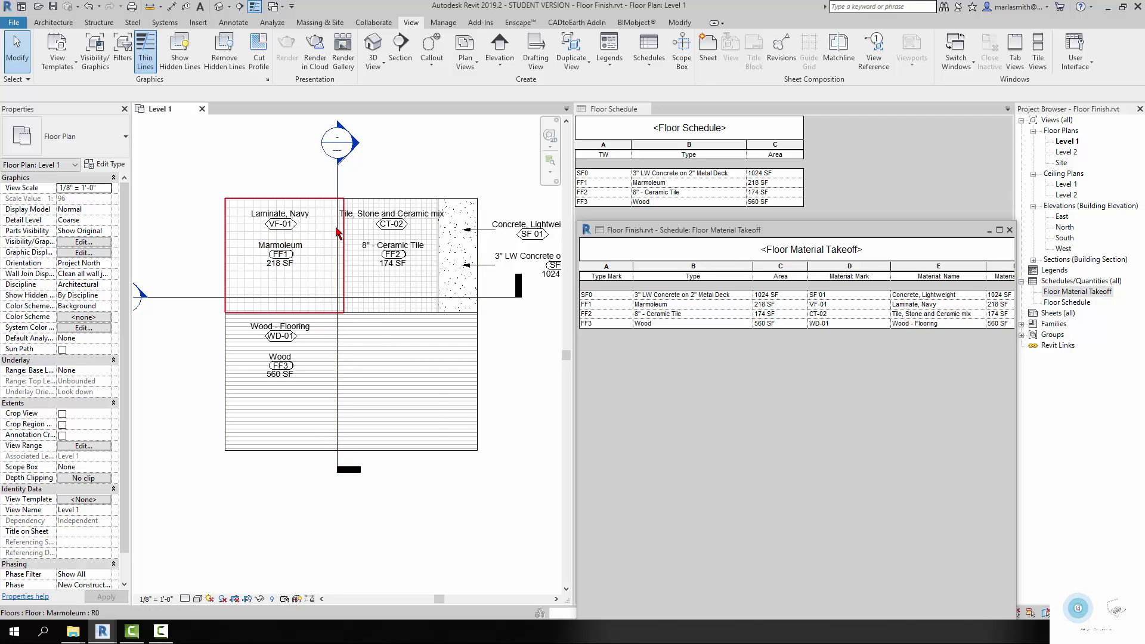
{"action": "left_click", "coordinate": [234, 310]}
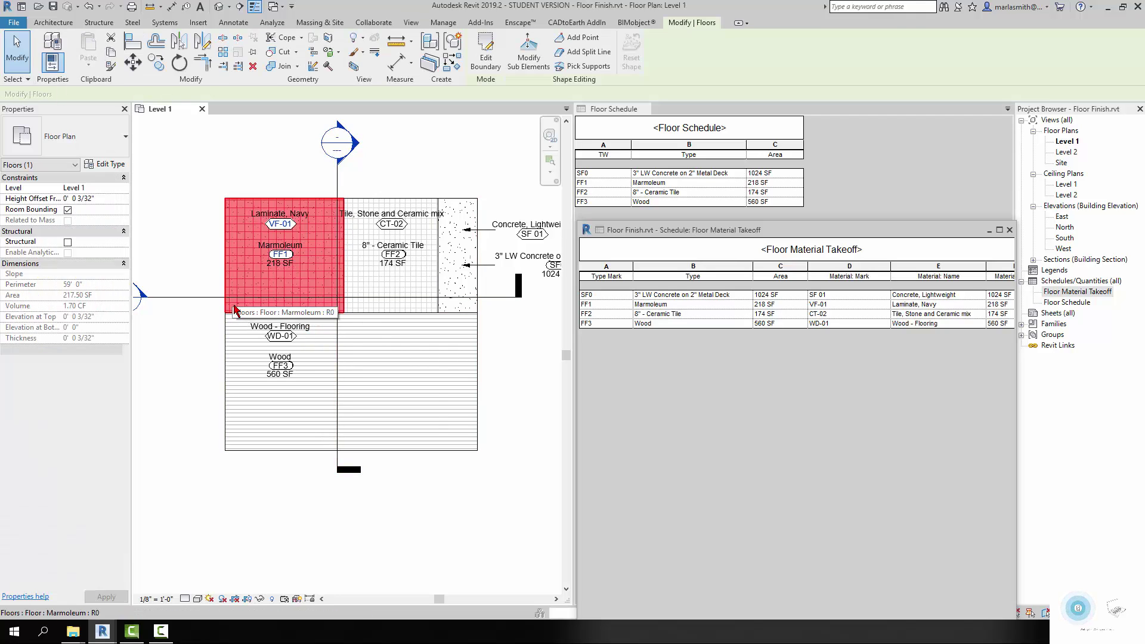
Step: Open the Marmoleum floor's Type Properties (Type Mark FF1) and move the dialog off the plan to the right
{"action": "left_click", "coordinate": [109, 165]}
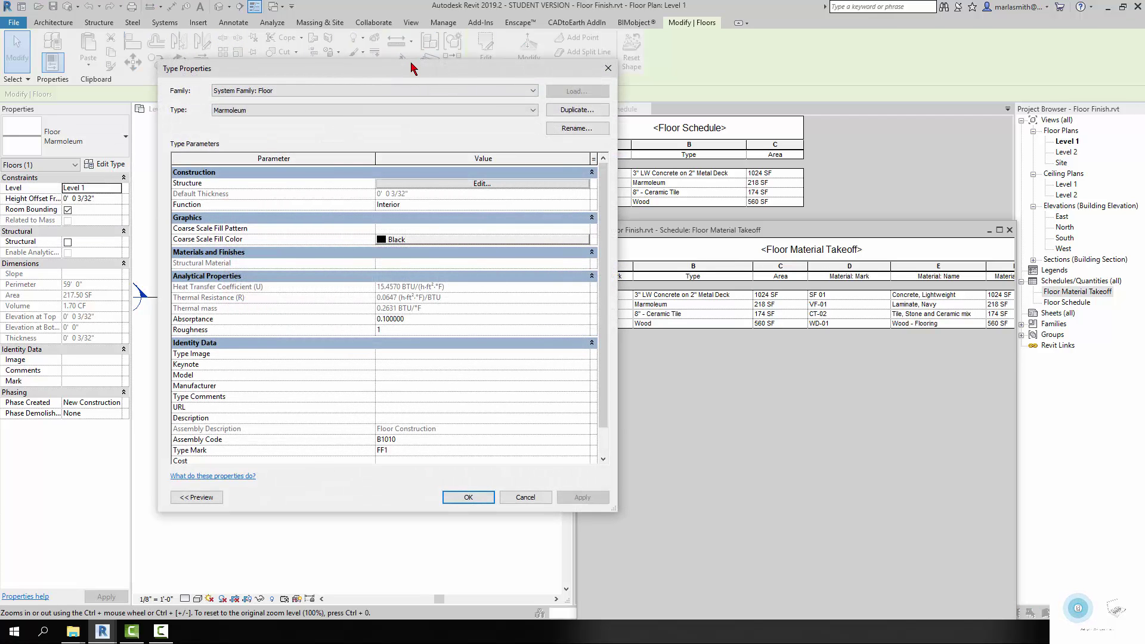
{"action": "left_click_drag", "start_coordinate": [413, 67], "coordinate": [746, 67]}
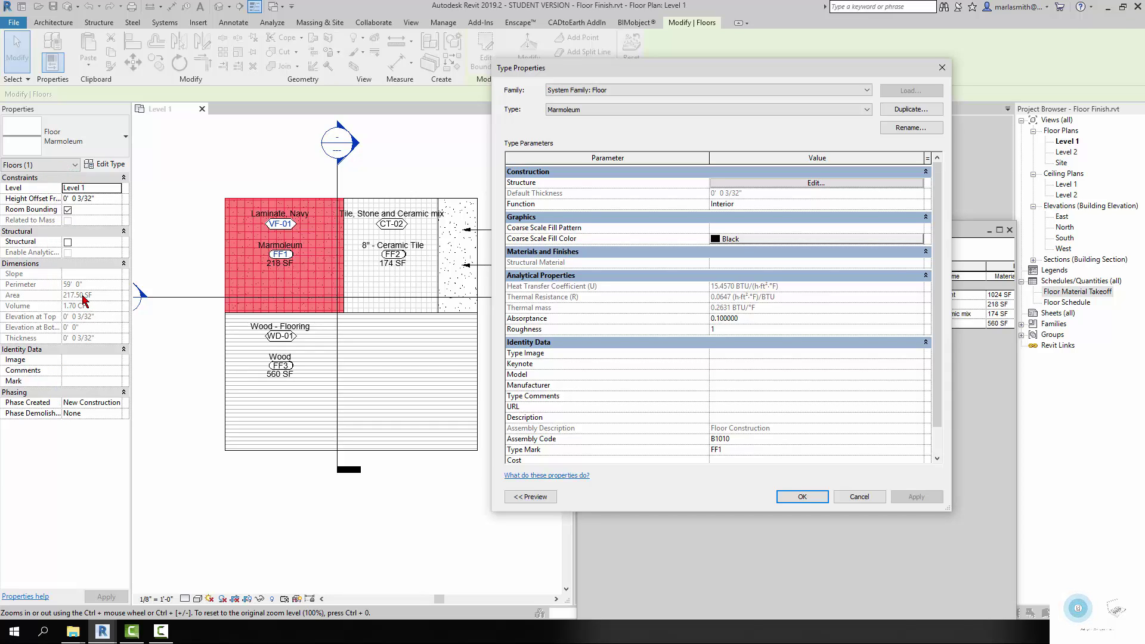
Step: Close the Marmoleum type properties unchanged, zoom into the Laminate room, and briefly select the VF-01 tag
{"action": "left_click", "coordinate": [805, 497]}
{"action": "left_click", "coordinate": [320, 549]}
{"action": "scroll", "coordinate": [306, 241], "scroll_direction": "up", "scroll_amount": 2}
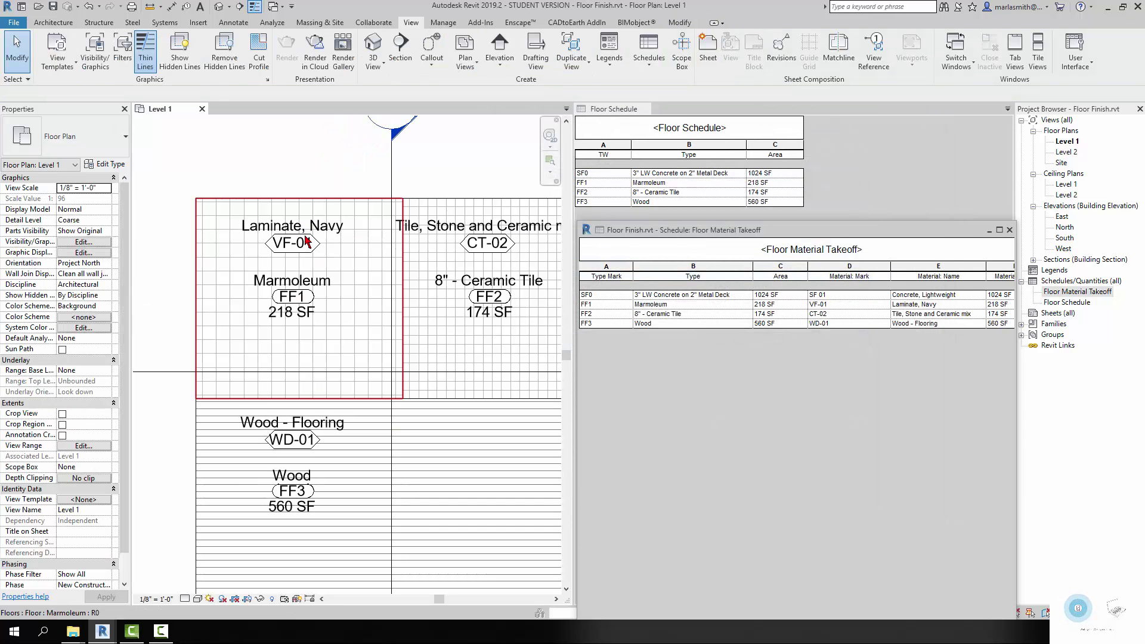
{"action": "left_click", "coordinate": [306, 242]}
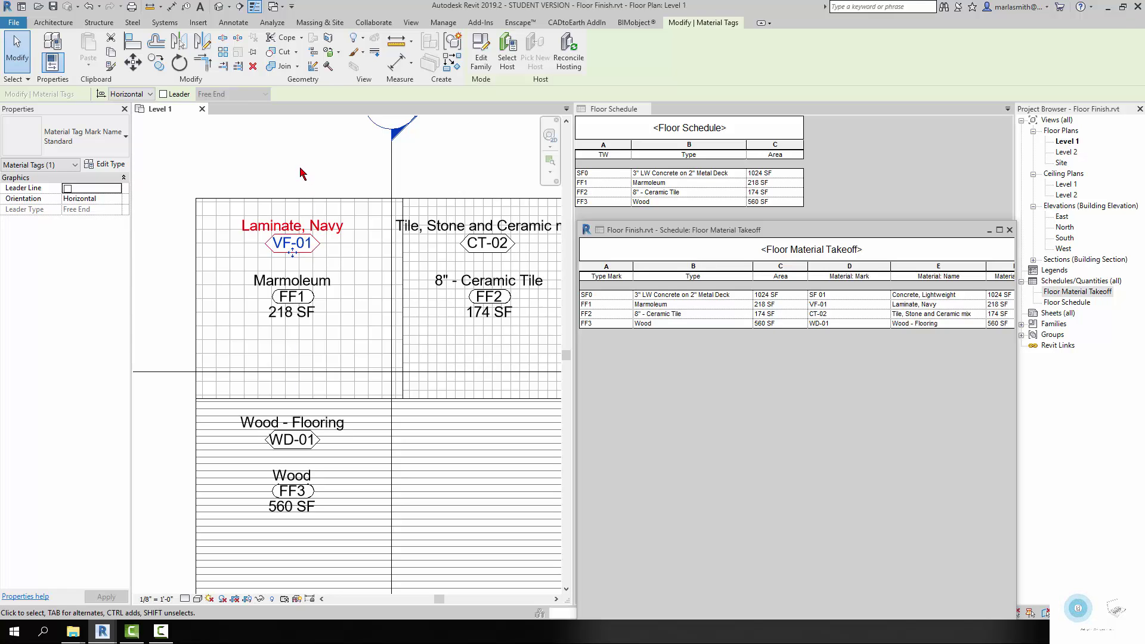
{"action": "left_click", "coordinate": [263, 163]}
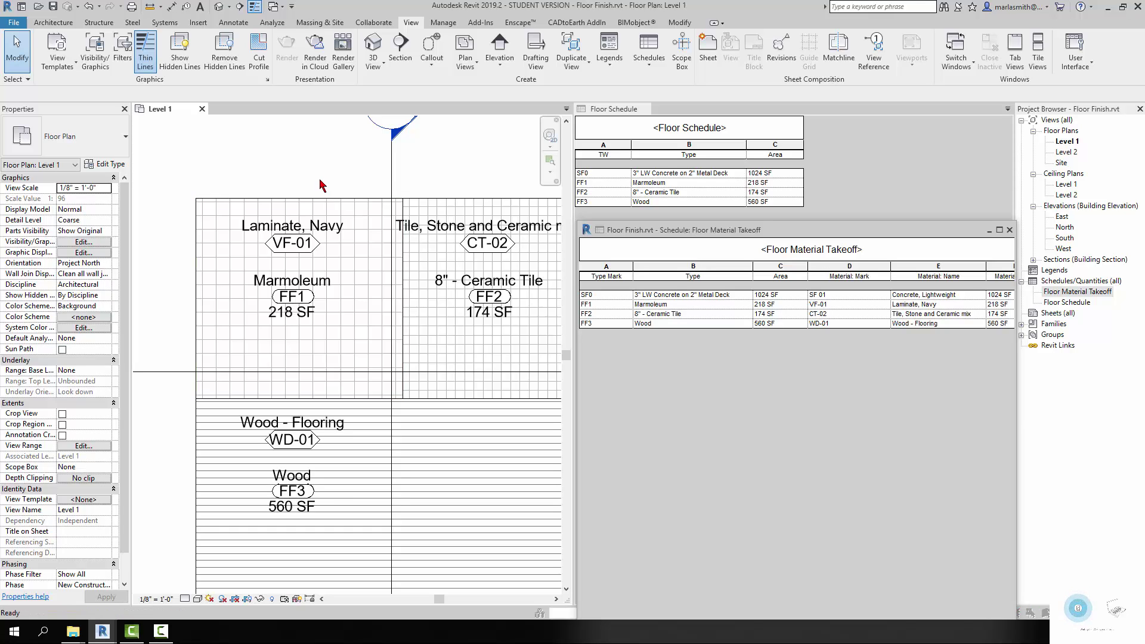
{"action": "key", "text": "m"}
{"action": "key", "text": "a"}
{"action": "key", "text": "t"}
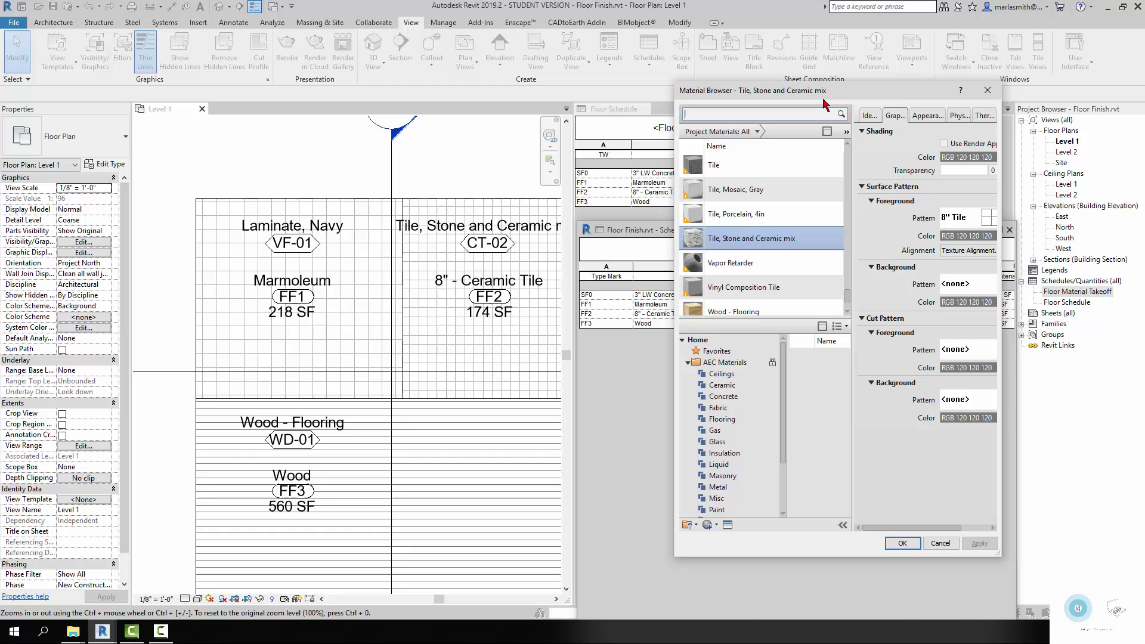
{"action": "left_click_drag", "start_coordinate": [854, 97], "coordinate": [826, 228]}
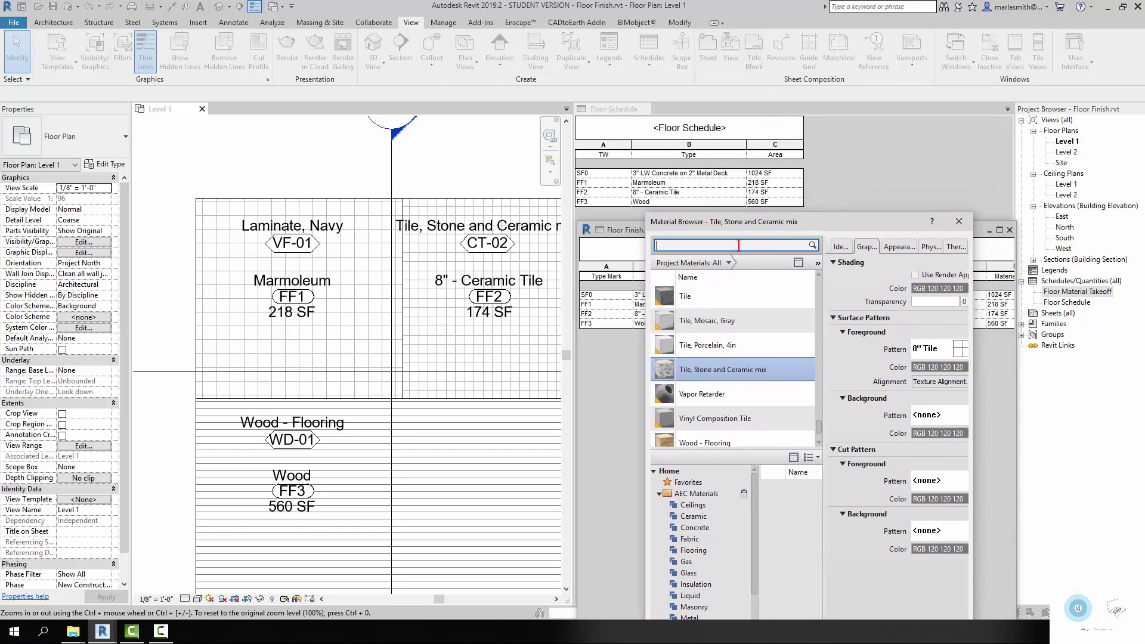
{"action": "type", "text": "laminat"}
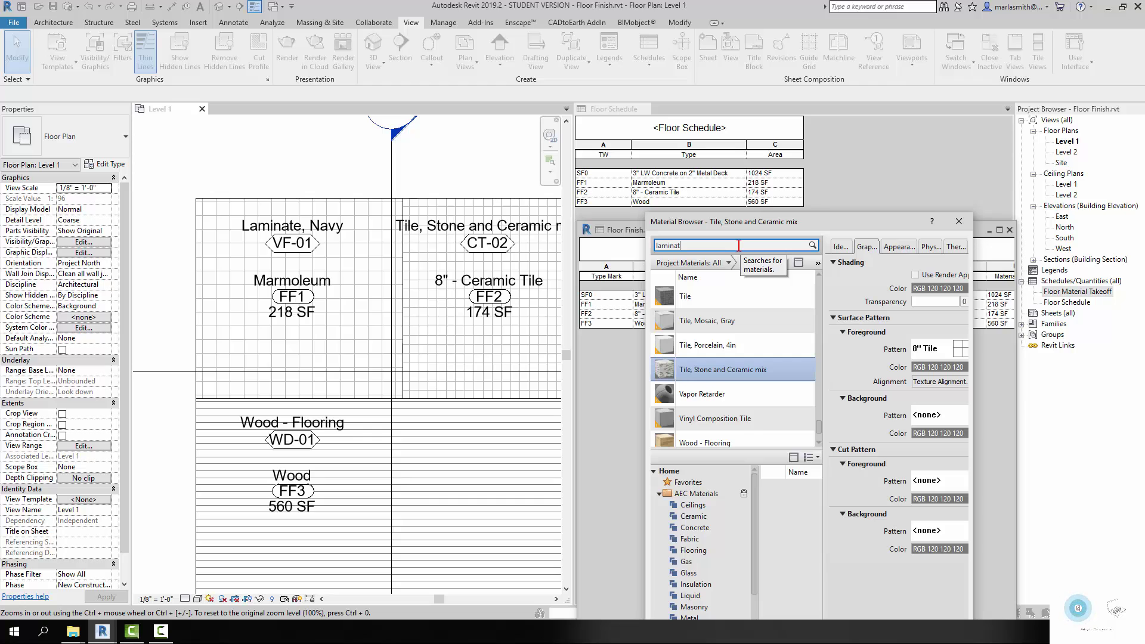
{"action": "type", "text": "e"}
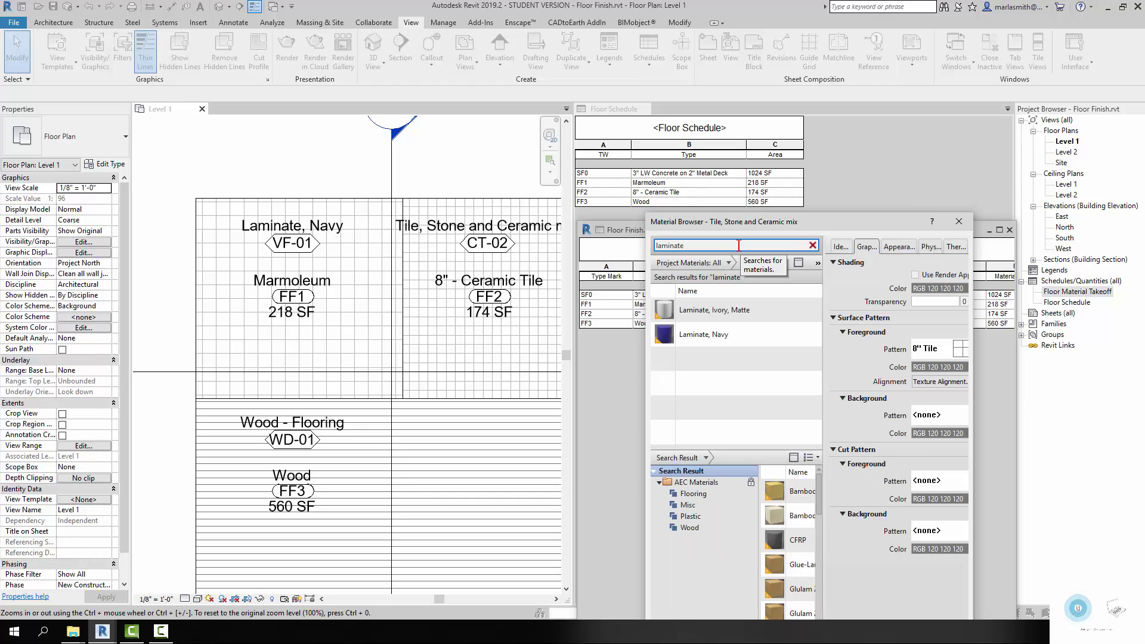
{"action": "left_click", "coordinate": [724, 344]}
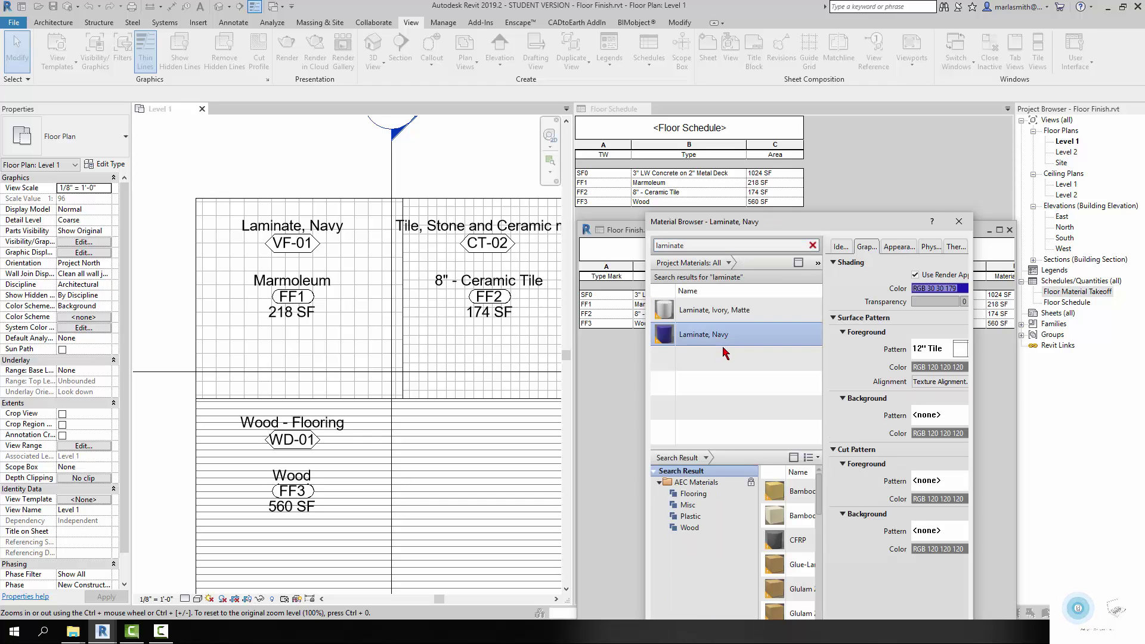
{"action": "left_click", "coordinate": [842, 250]}
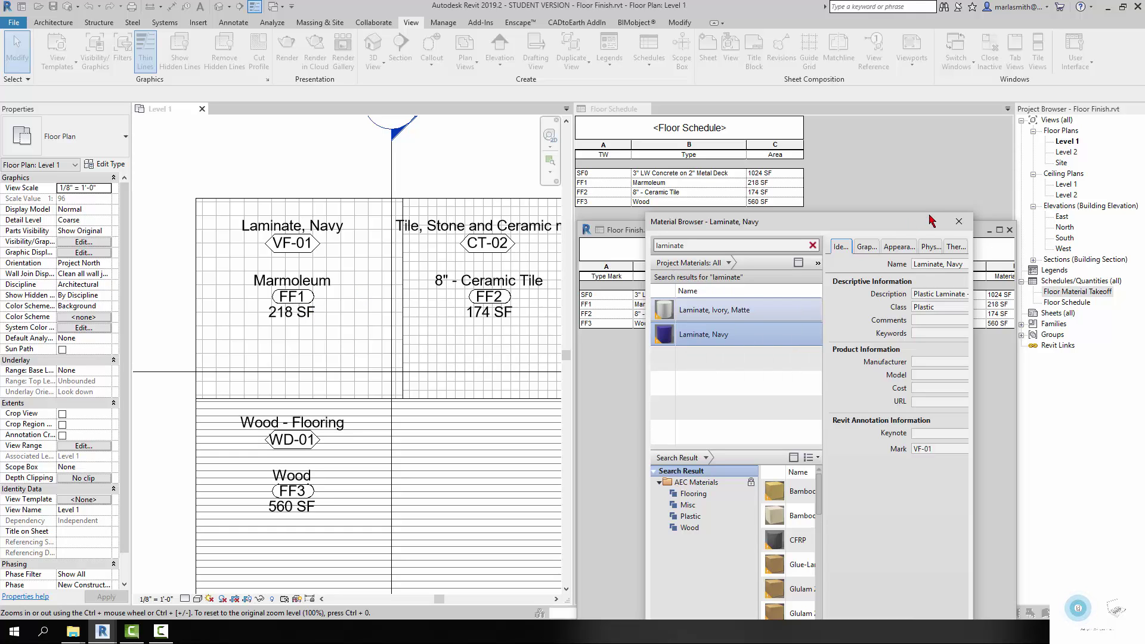
{"action": "left_click", "coordinate": [958, 222]}
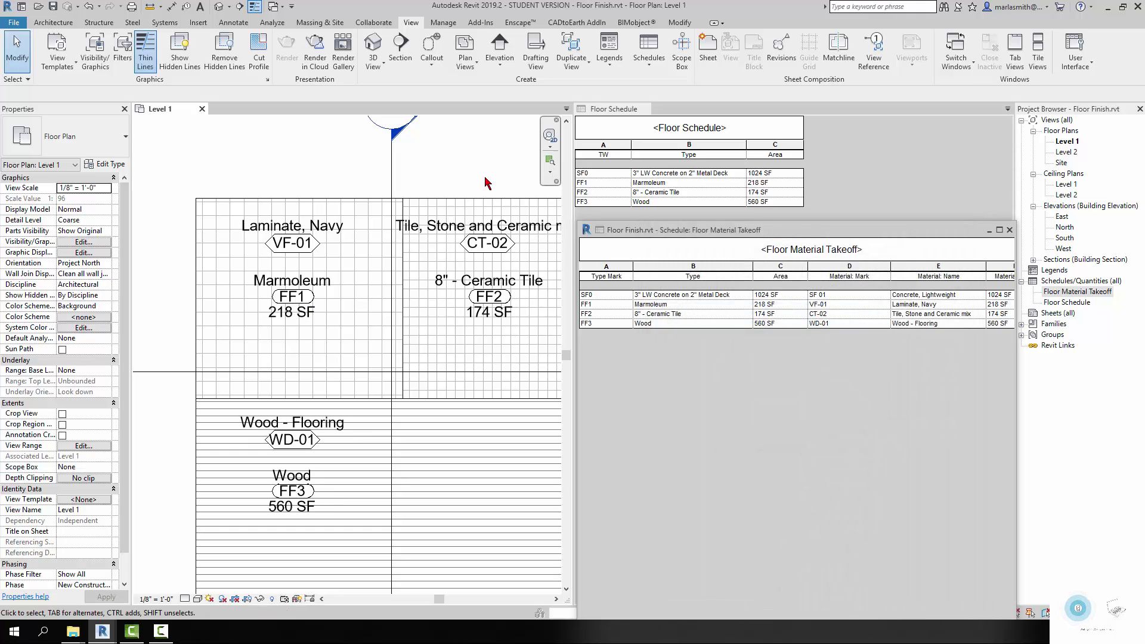
{"action": "scroll", "coordinate": [280, 205], "scroll_direction": "down", "scroll_amount": 1}
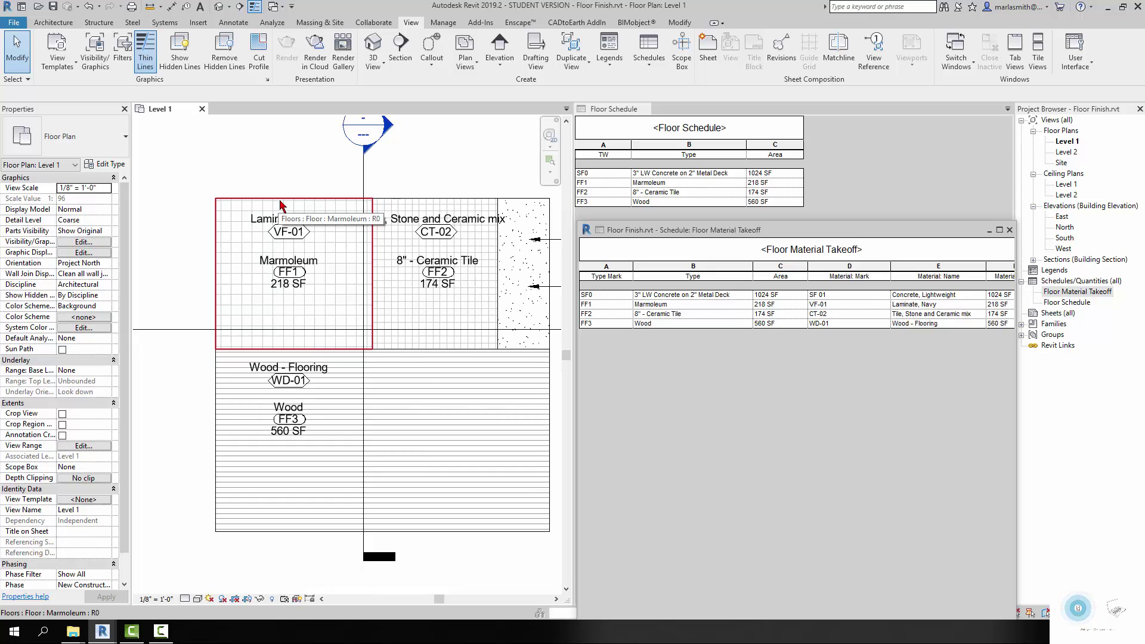
{"action": "middle_click_drag", "start_coordinate": [442, 385], "coordinate": [340, 397]}
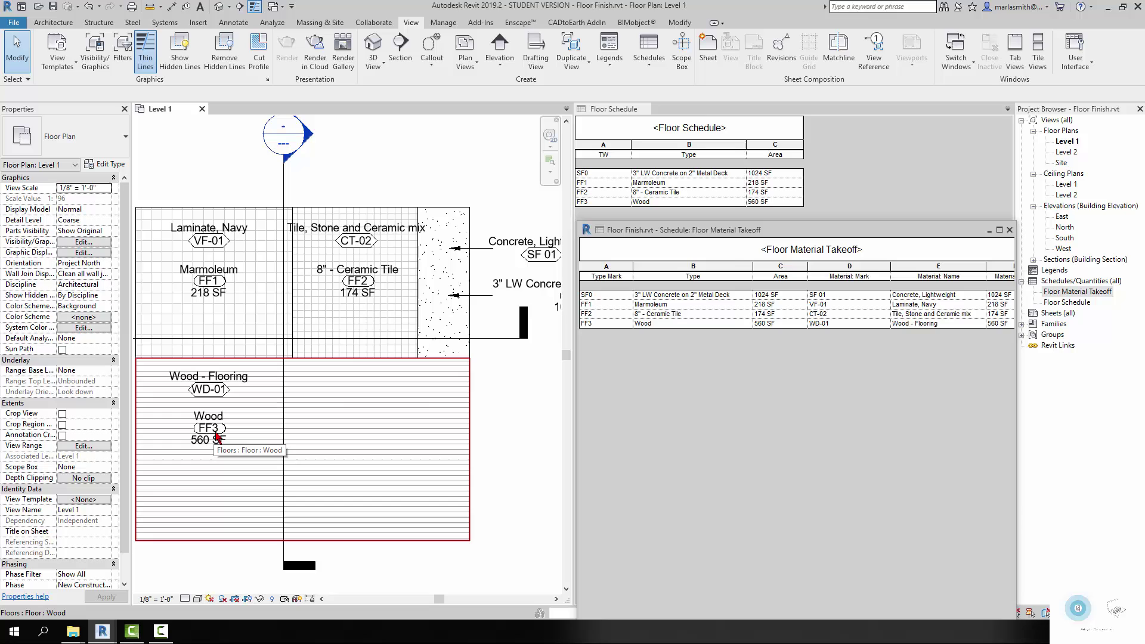
{"action": "left_click", "coordinate": [223, 391]}
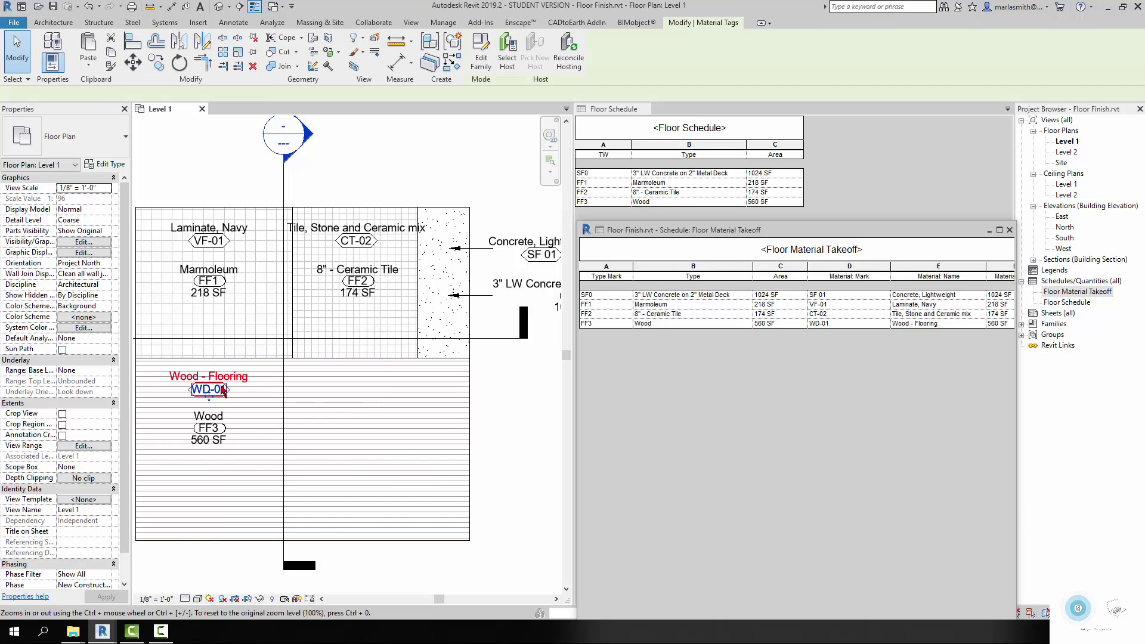
{"action": "left_click", "coordinate": [224, 441]}
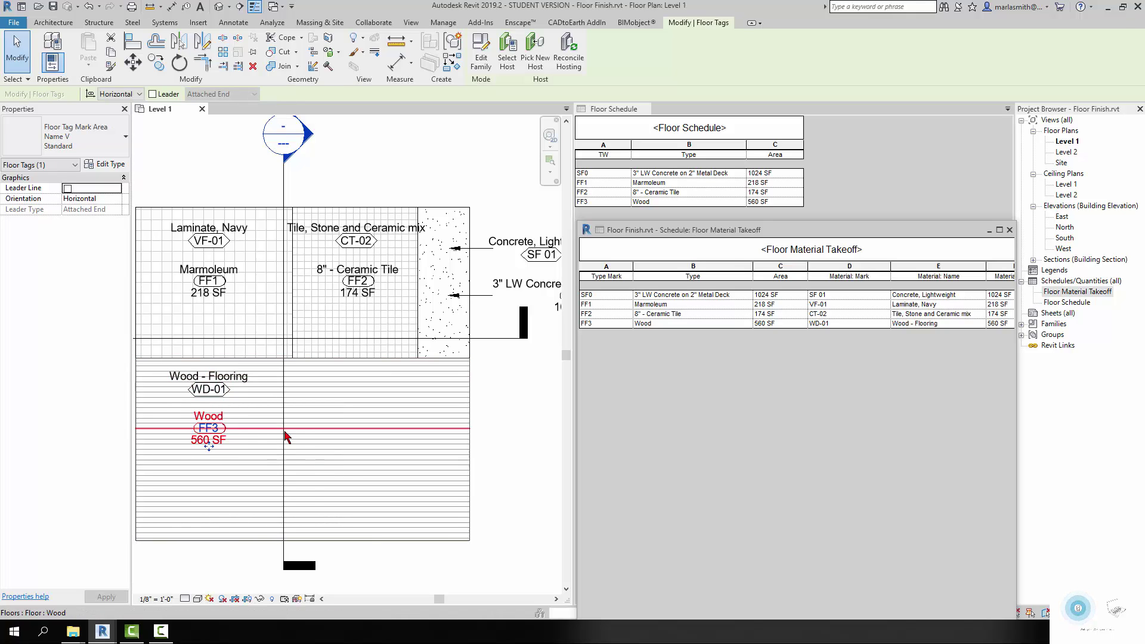
{"action": "left_click", "coordinate": [536, 416]}
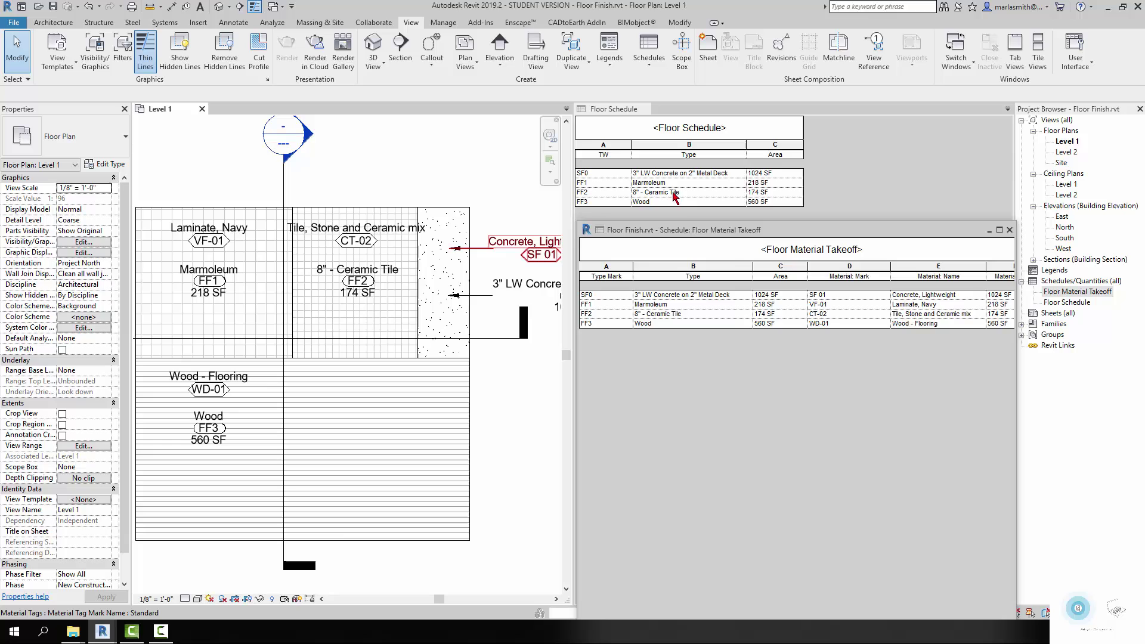
Step: Narrow the Type, Material: Mark and Material: Name columns in the Floor Material Takeoff
{"action": "left_click", "coordinate": [749, 265]}
{"action": "left_click_drag", "start_coordinate": [749, 265], "coordinate": [749, 265]}
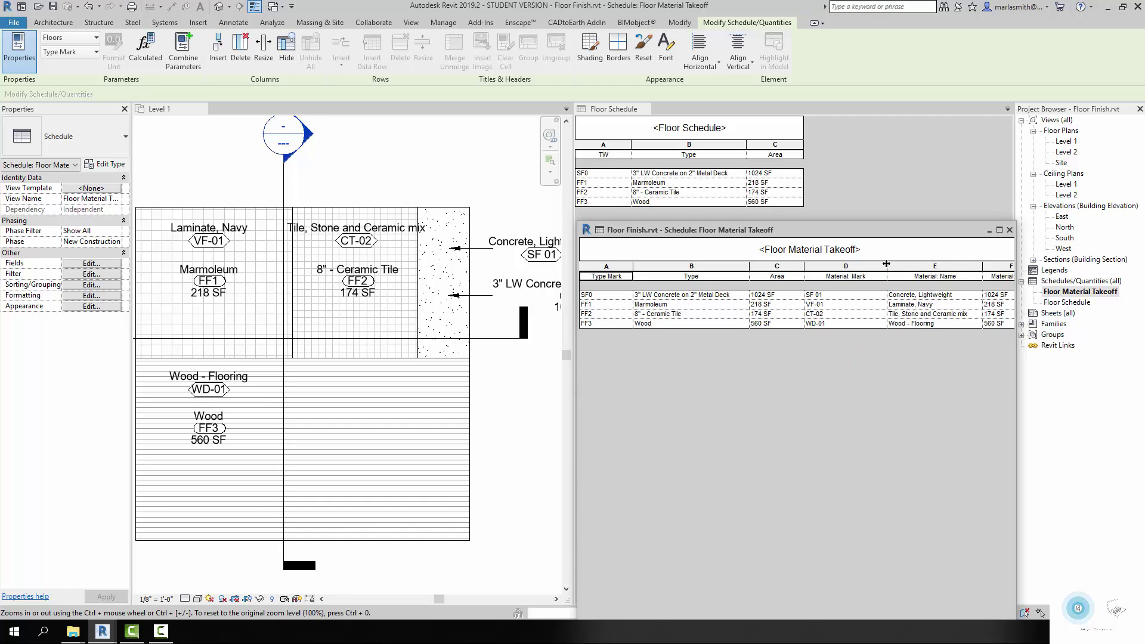
{"action": "left_click_drag", "start_coordinate": [886, 264], "coordinate": [848, 265]}
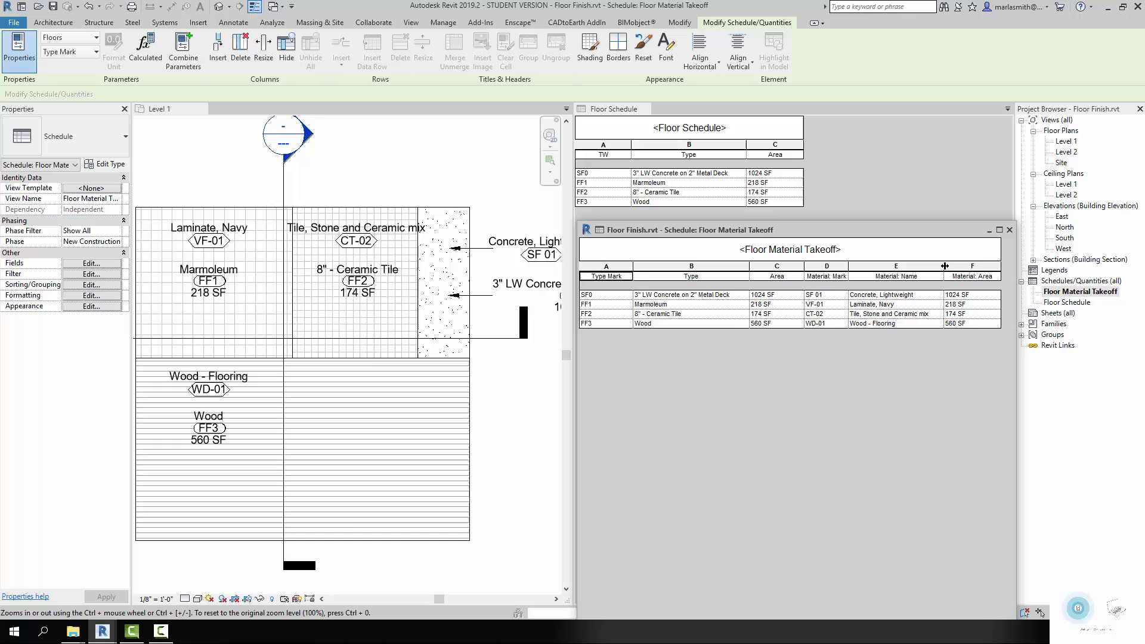
{"action": "left_click_drag", "start_coordinate": [944, 266], "coordinate": [938, 266]}
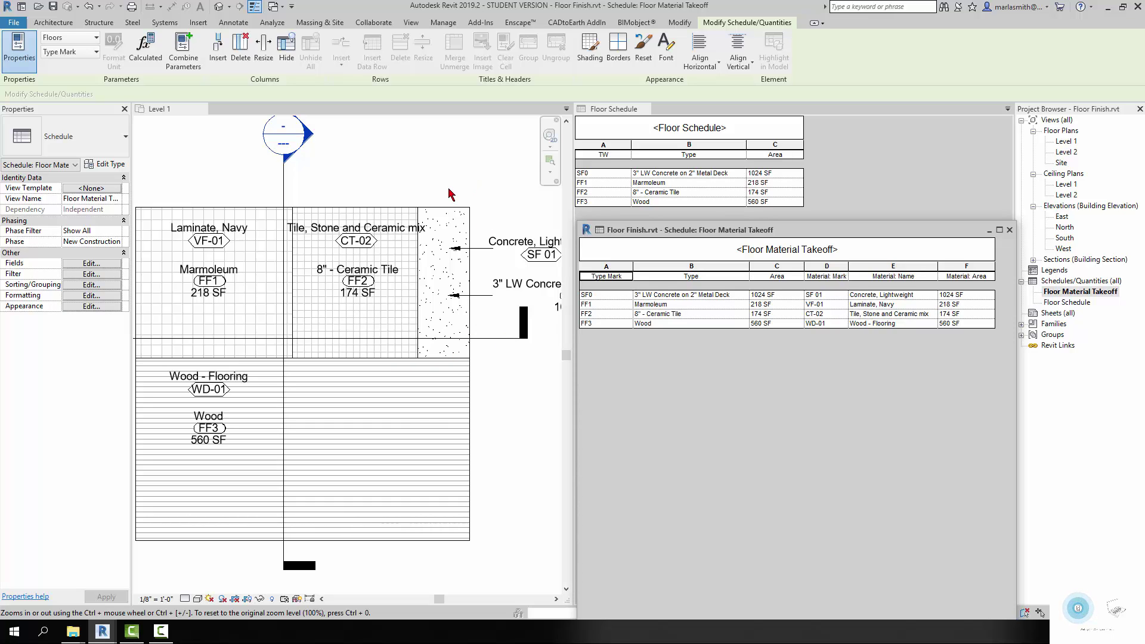
{"action": "scroll", "coordinate": [388, 236], "scroll_direction": "down", "scroll_amount": 2}
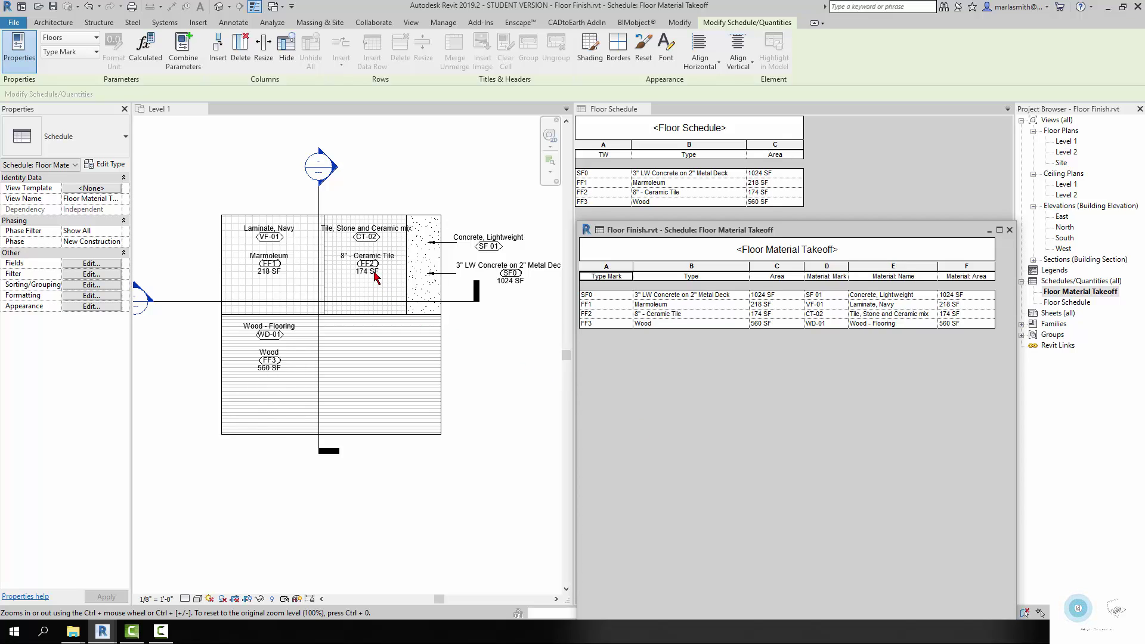
{"action": "left_click", "coordinate": [498, 399]}
{"action": "scroll", "coordinate": [375, 265], "scroll_direction": "up", "scroll_amount": 2}
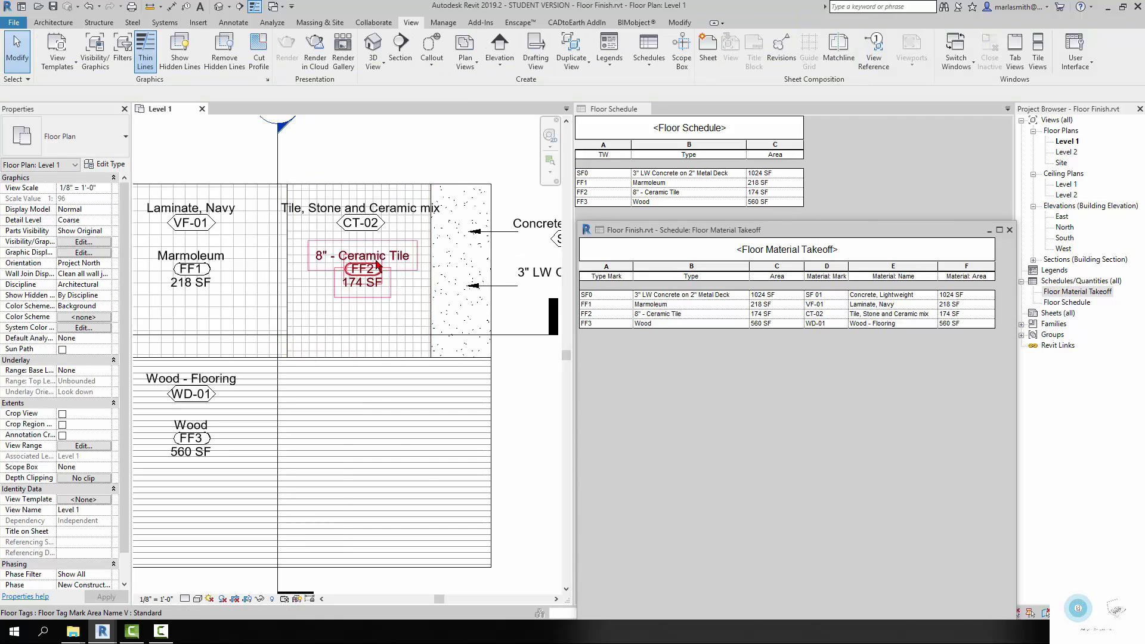
{"action": "left_click", "coordinate": [377, 265]}
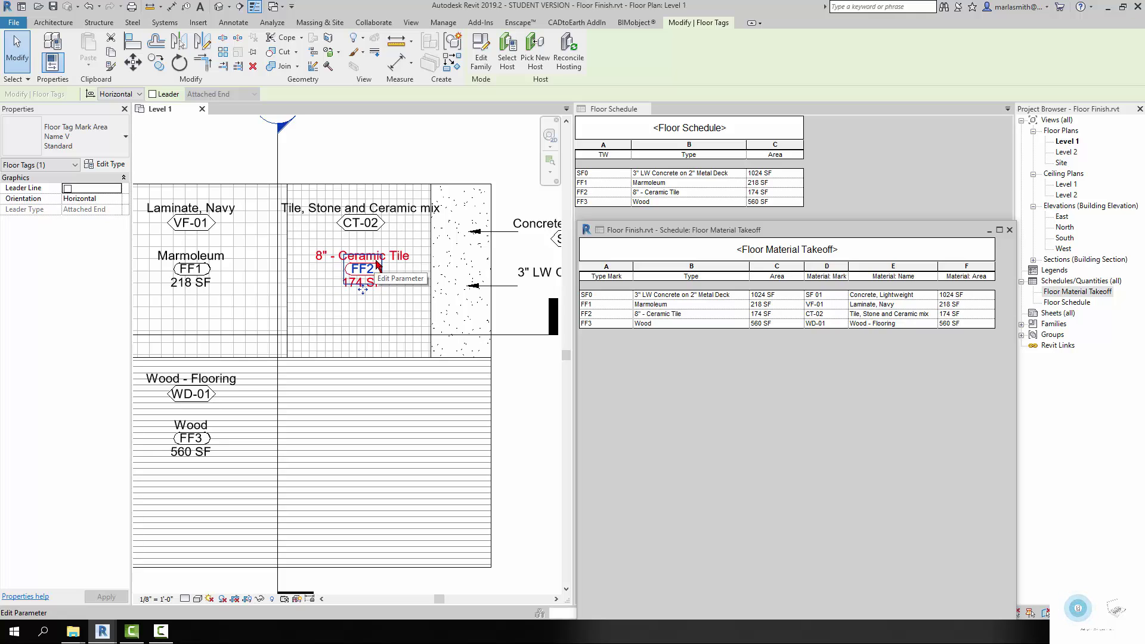
{"action": "left_click", "coordinate": [119, 153]}
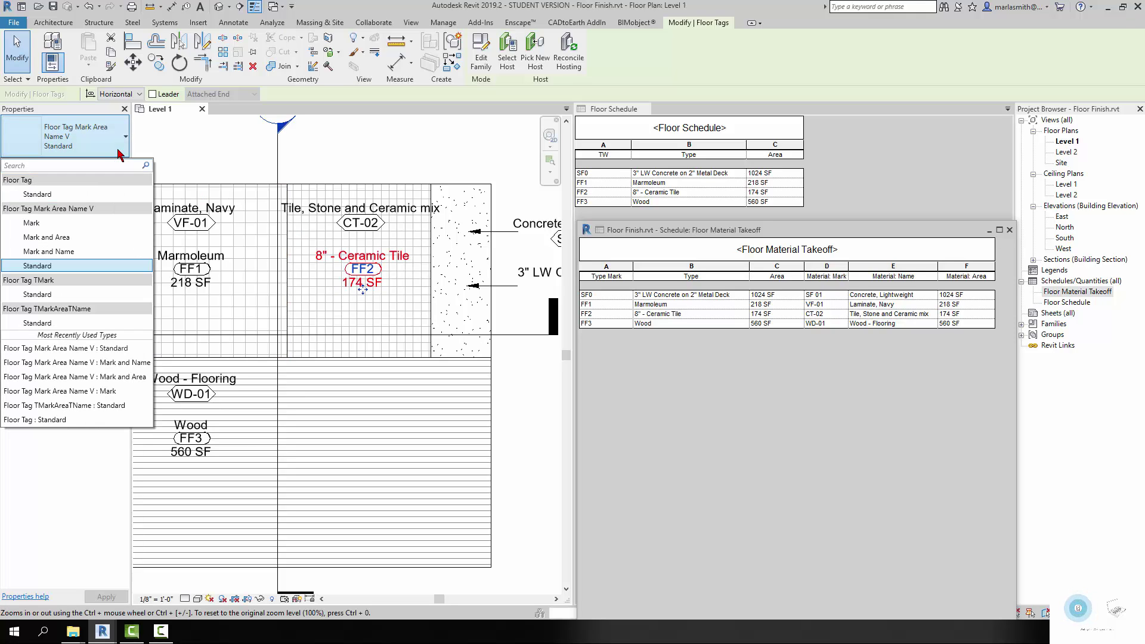
{"action": "left_click", "coordinate": [84, 251]}
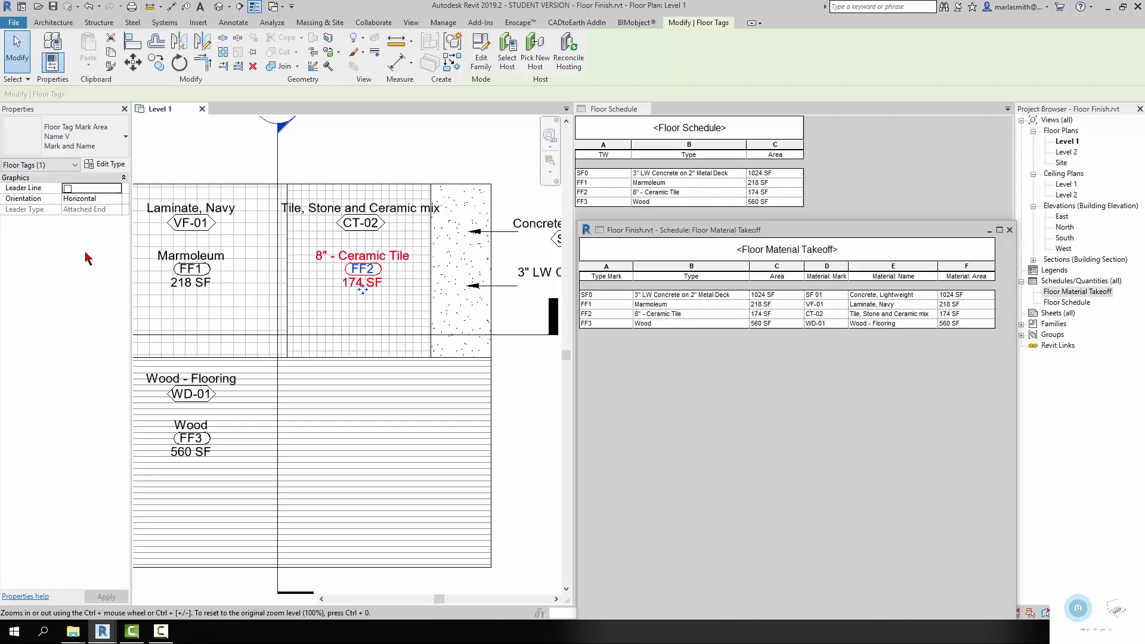
{"action": "left_click", "coordinate": [89, 143]}
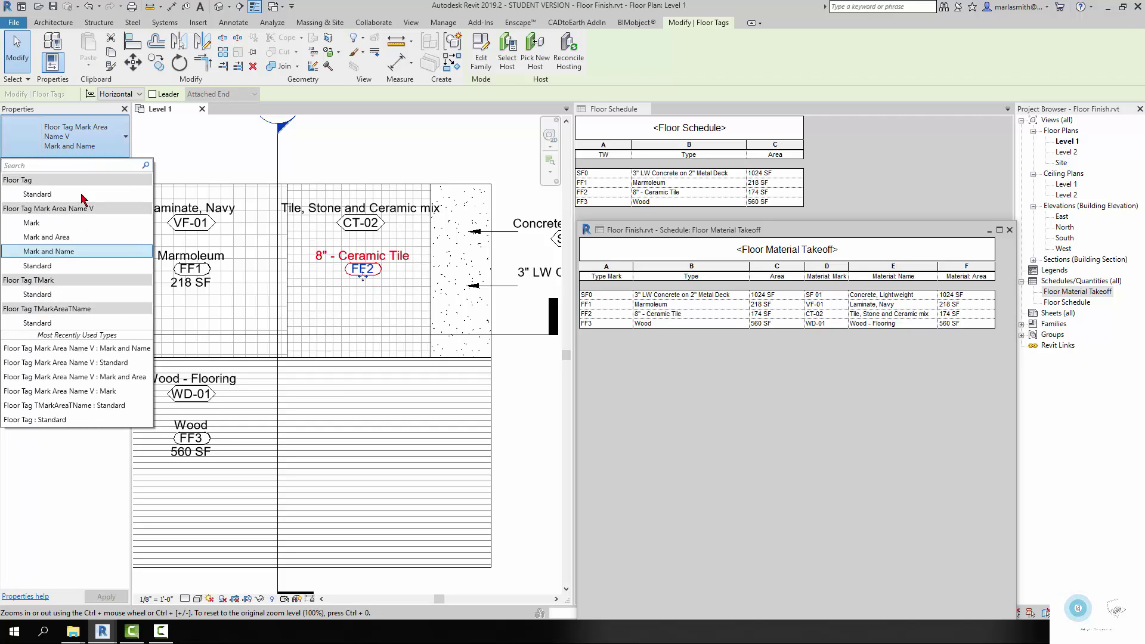
{"action": "left_click", "coordinate": [75, 238]}
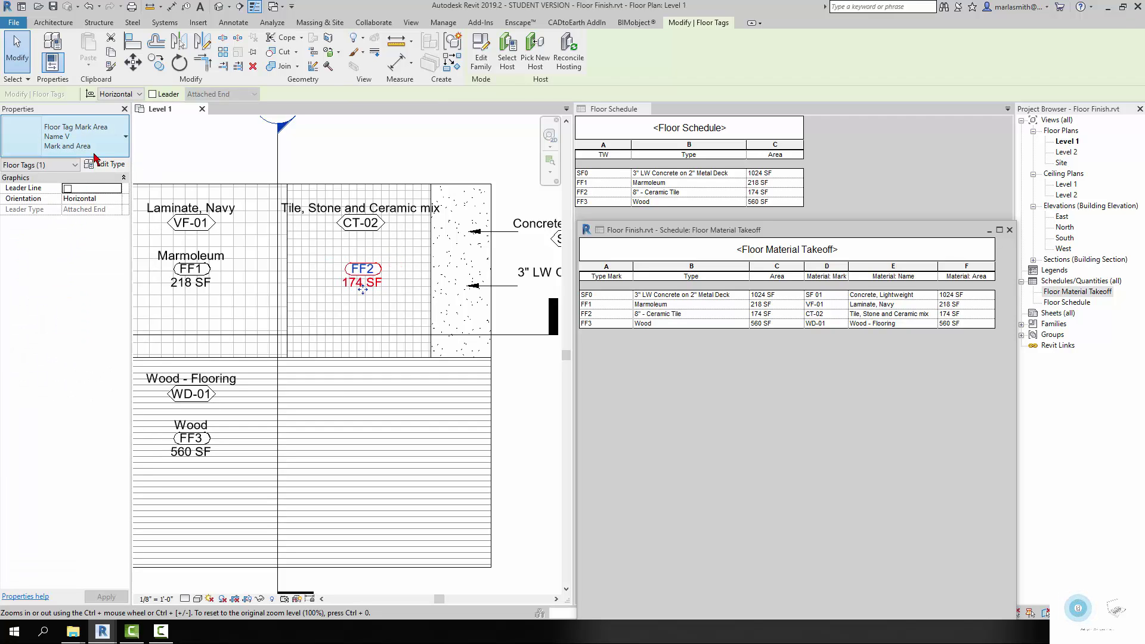
{"action": "left_click", "coordinate": [103, 149]}
{"action": "left_click", "coordinate": [82, 225]}
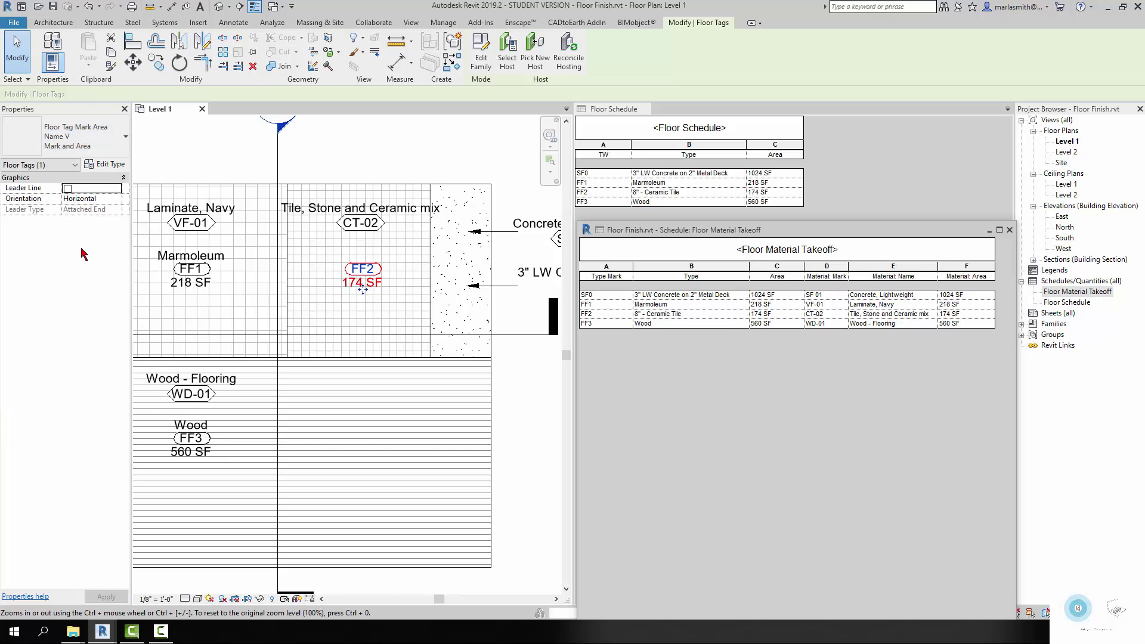
{"action": "left_click", "coordinate": [95, 152]}
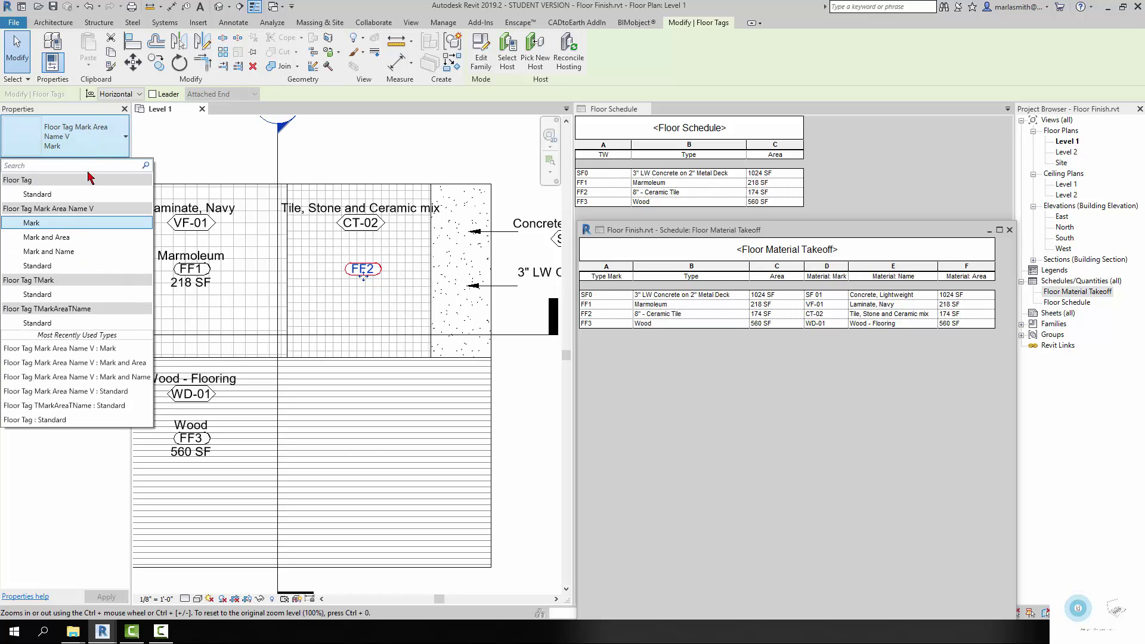
{"action": "left_click", "coordinate": [76, 266]}
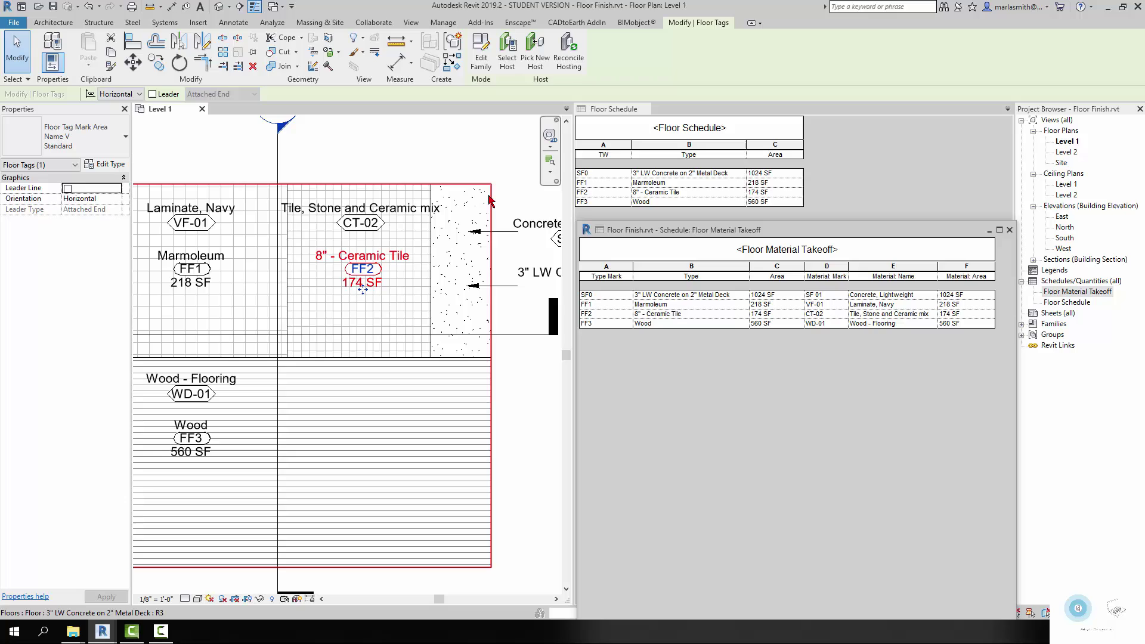
{"action": "left_click", "coordinate": [457, 160]}
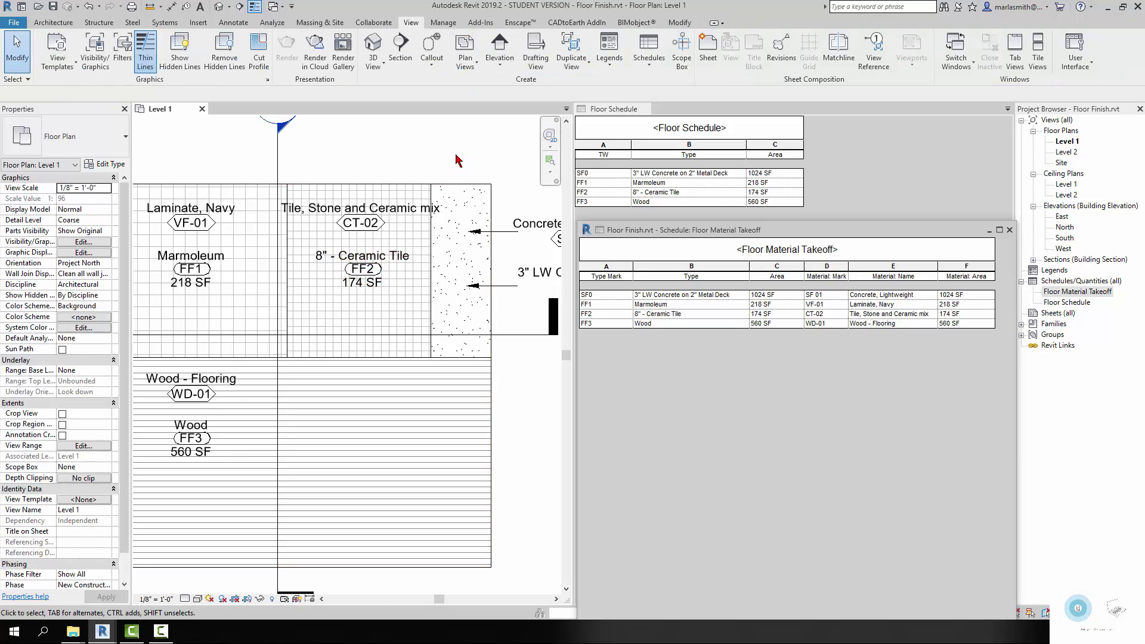
{"action": "scroll", "coordinate": [457, 160], "scroll_direction": "down", "scroll_amount": 2}
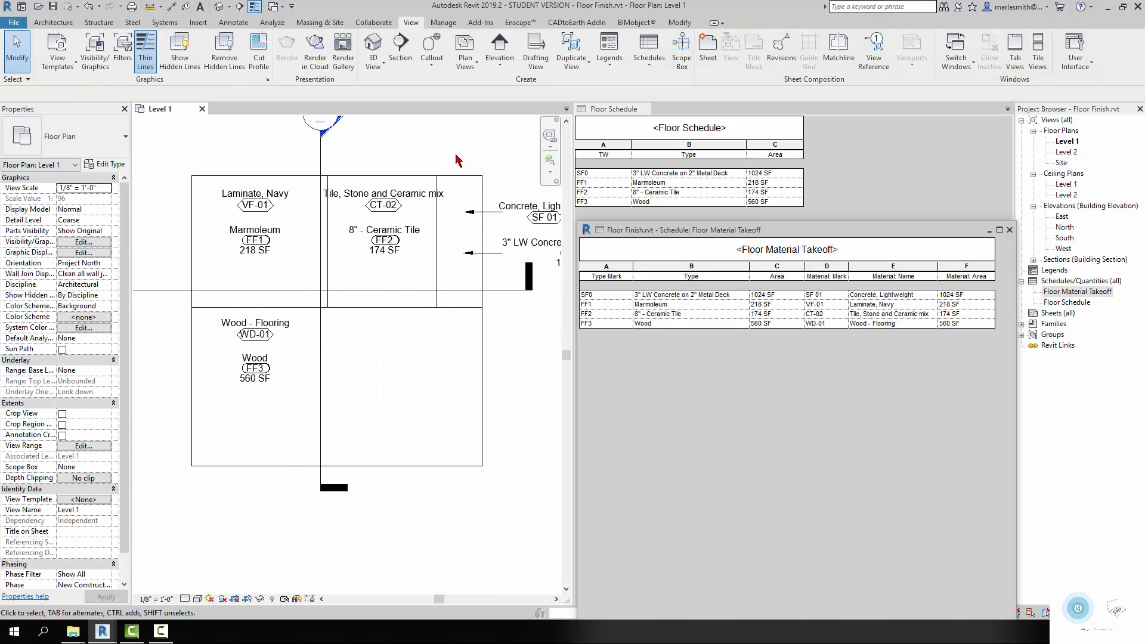
{"action": "left_click", "coordinate": [385, 195]}
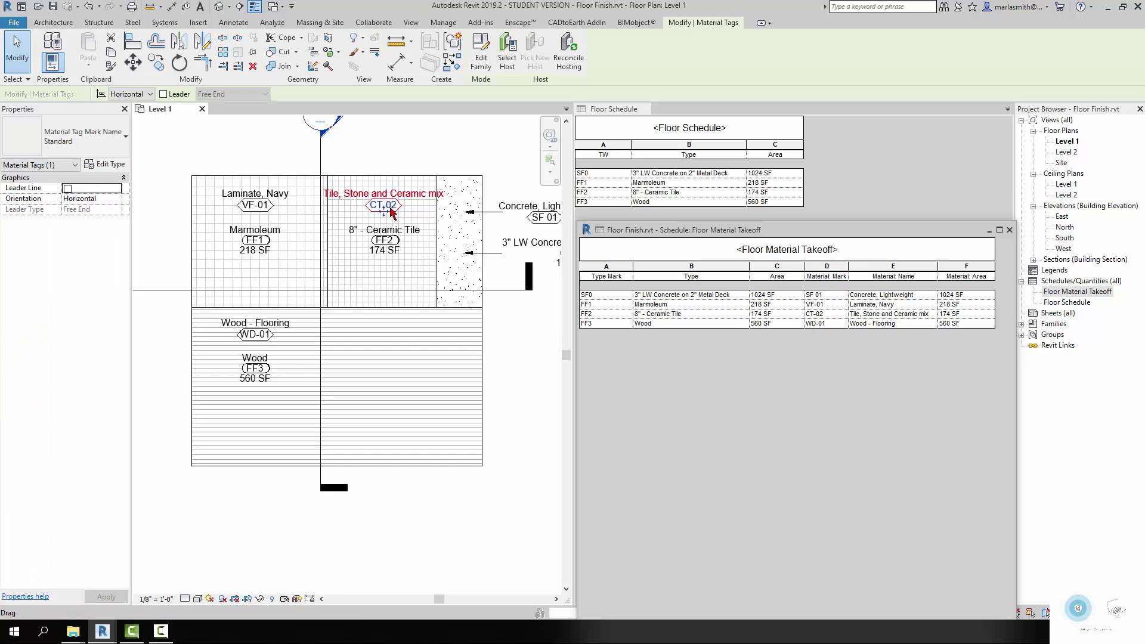
{"action": "left_click", "coordinate": [481, 57]}
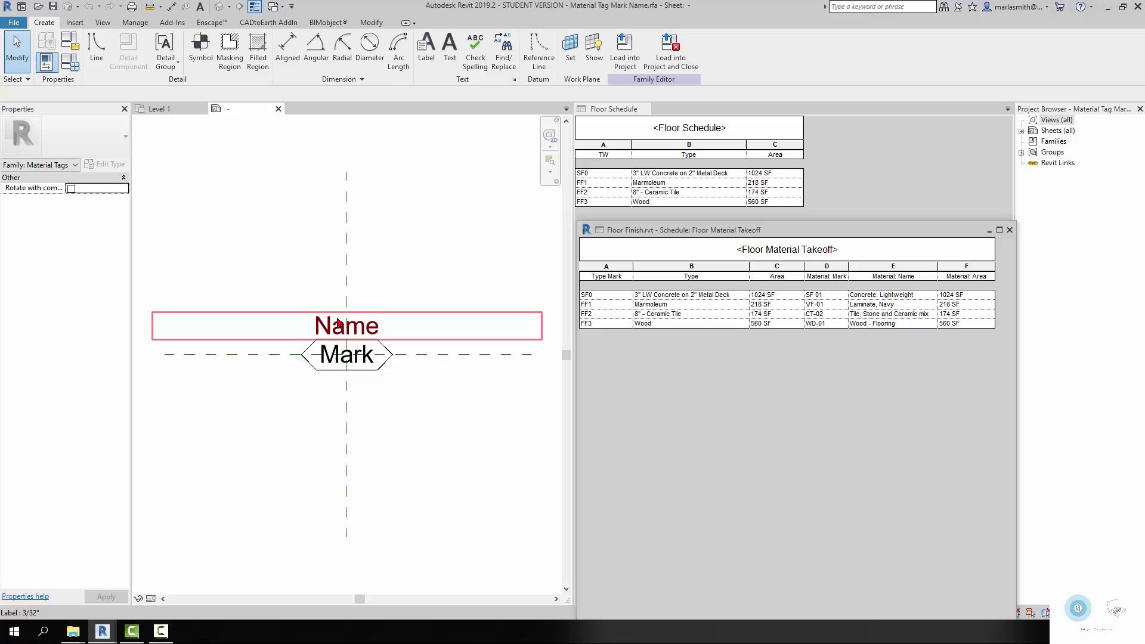
{"action": "left_click", "coordinate": [349, 335]}
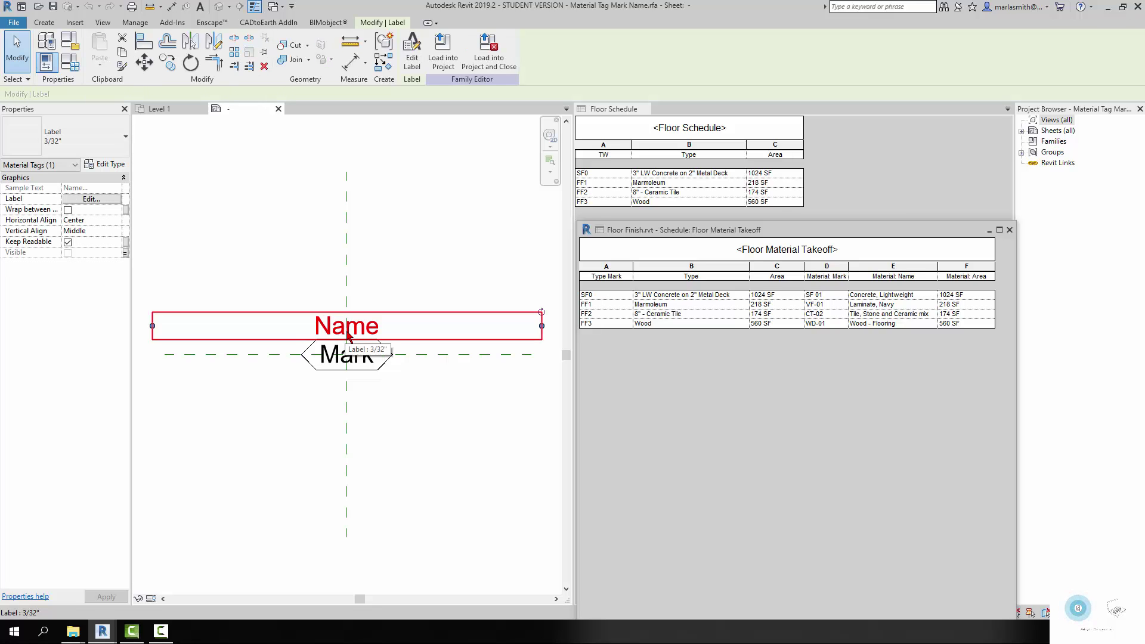
{"action": "left_click", "coordinate": [352, 370]}
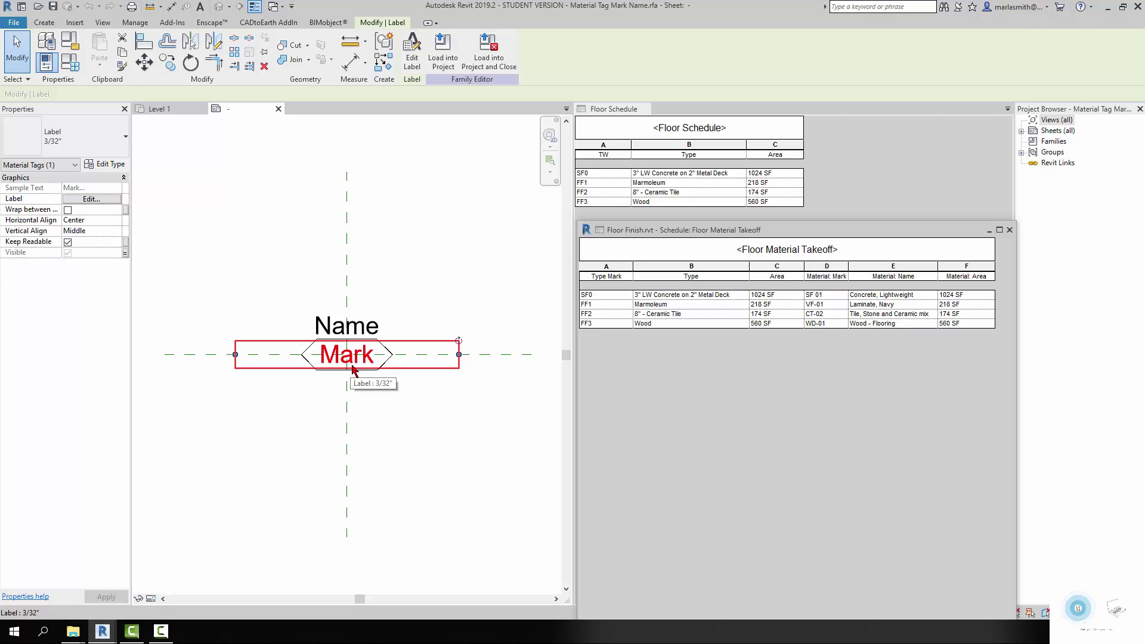
{"action": "left_click", "coordinate": [264, 231]}
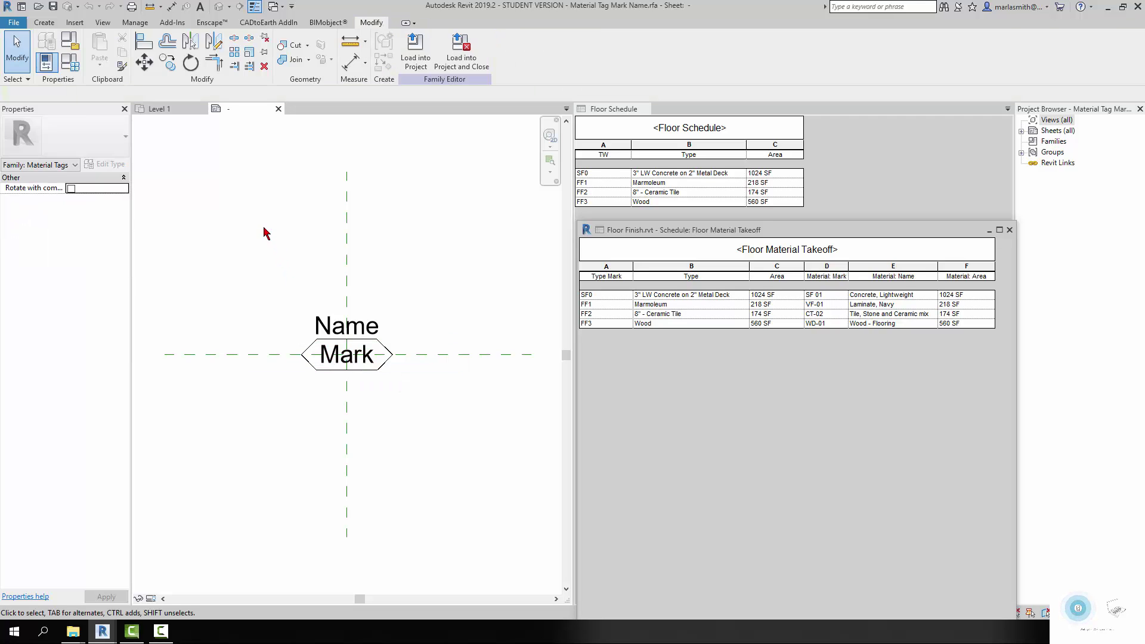
{"action": "left_click", "coordinate": [349, 326]}
{"action": "left_click", "coordinate": [222, 197]}
{"action": "left_click", "coordinate": [44, 23]}
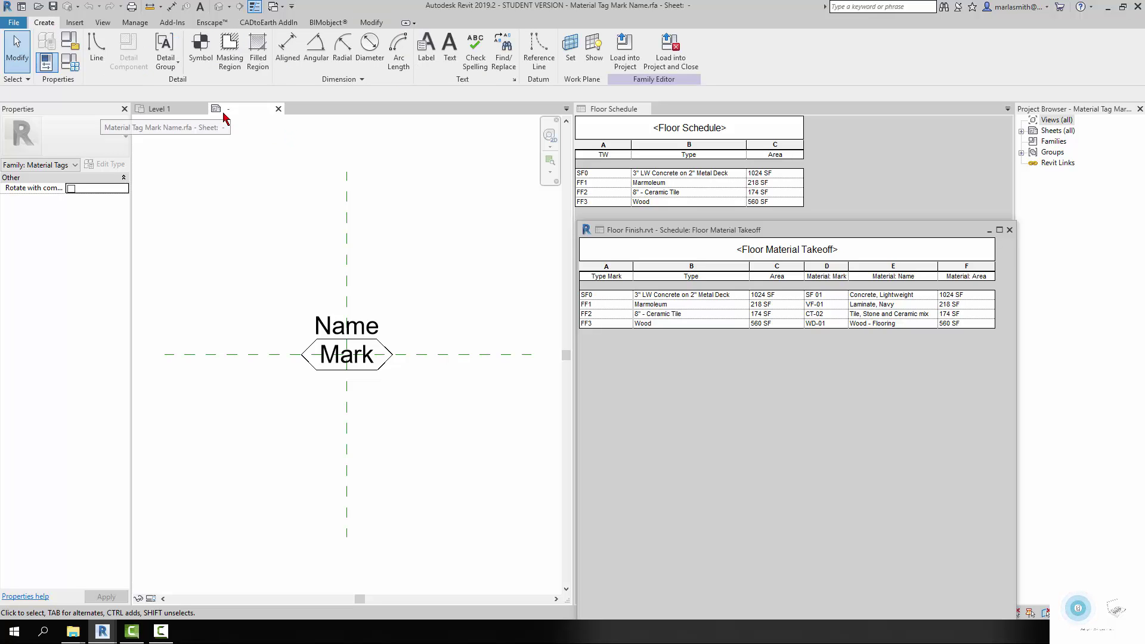
{"action": "left_click", "coordinate": [425, 57]}
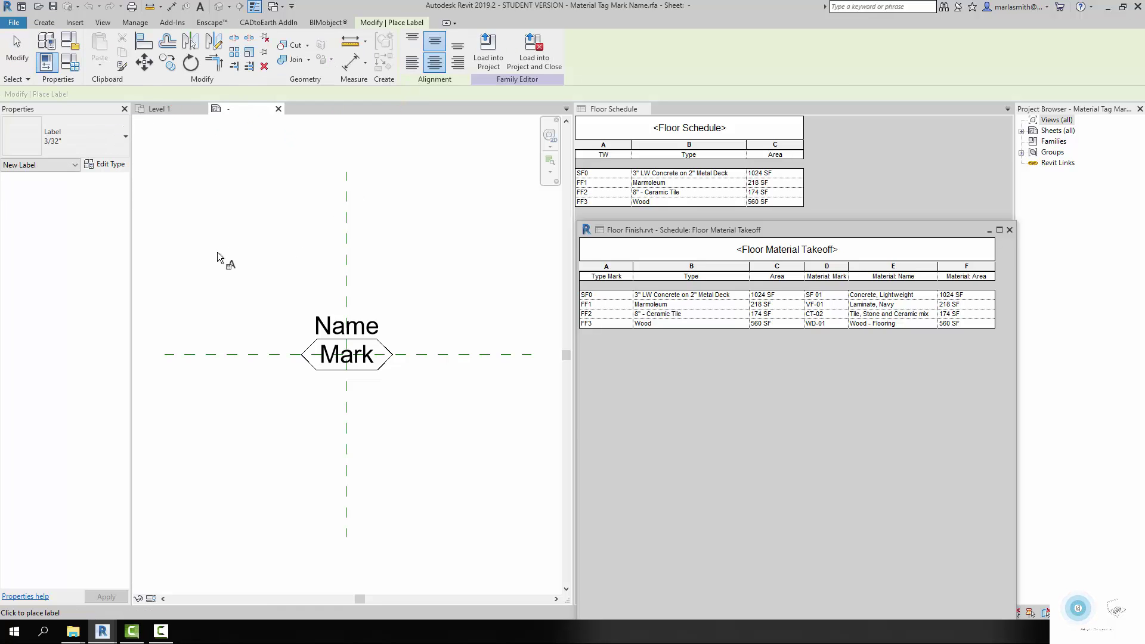
{"action": "left_click", "coordinate": [269, 321]}
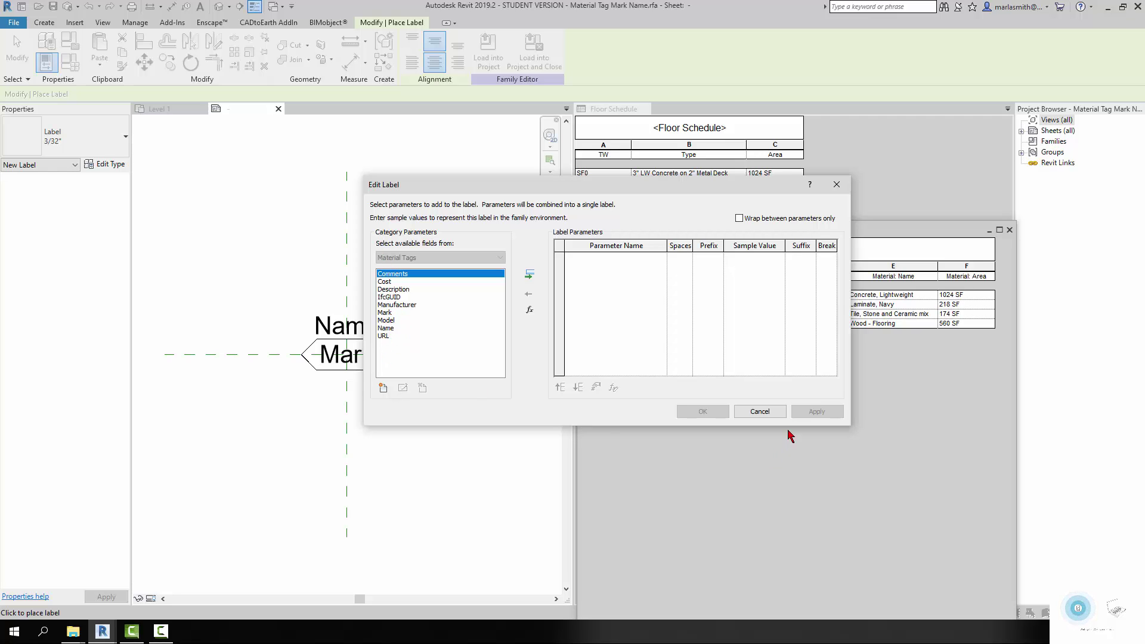
{"action": "left_click", "coordinate": [770, 412]}
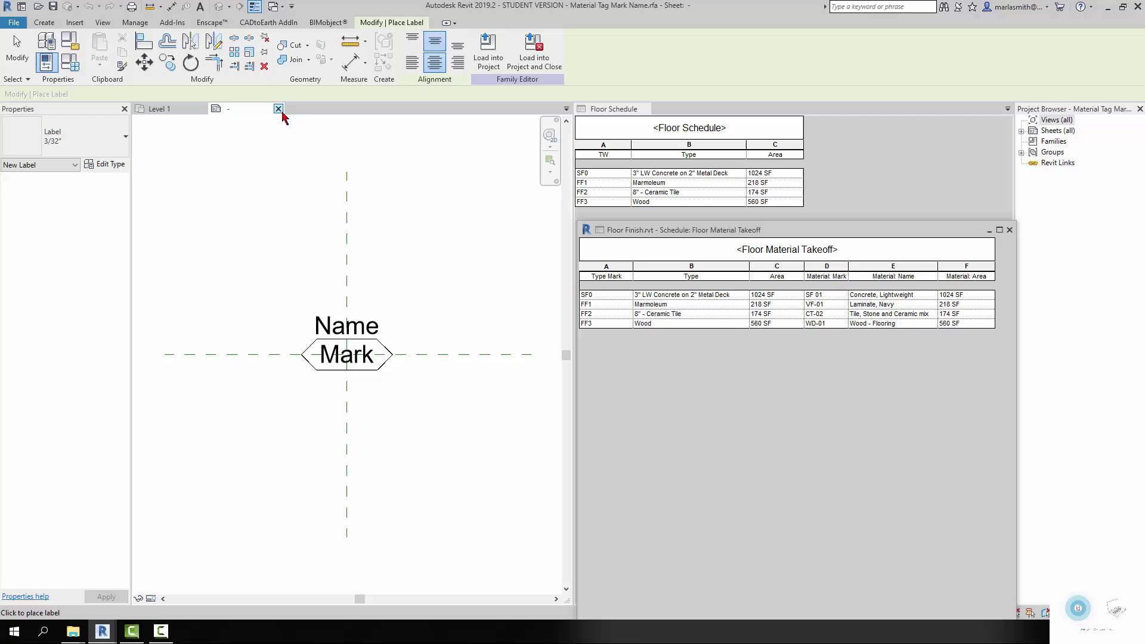
{"action": "left_click", "coordinate": [278, 109]}
{"action": "key", "text": "Escape"}
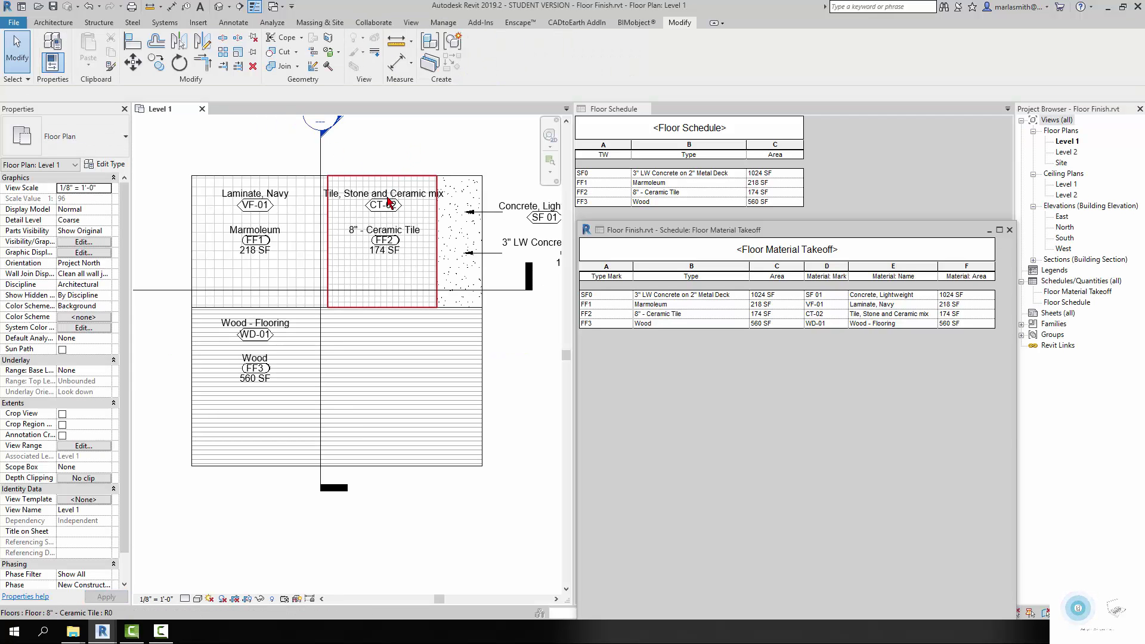
{"action": "left_click", "coordinate": [385, 250]}
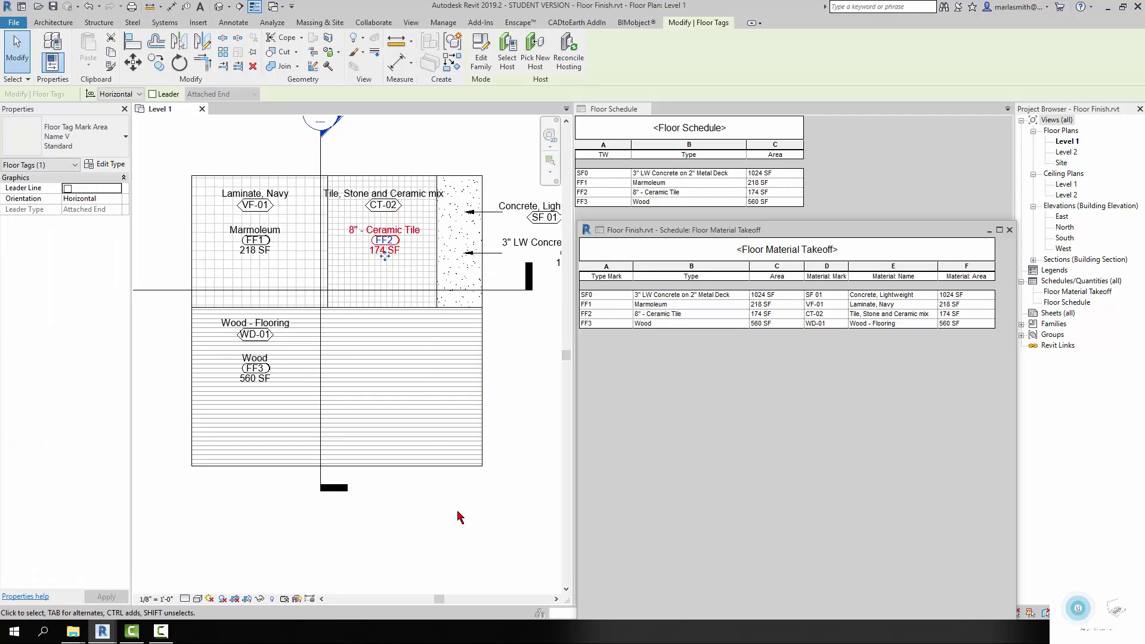
{"action": "left_click", "coordinate": [459, 516]}
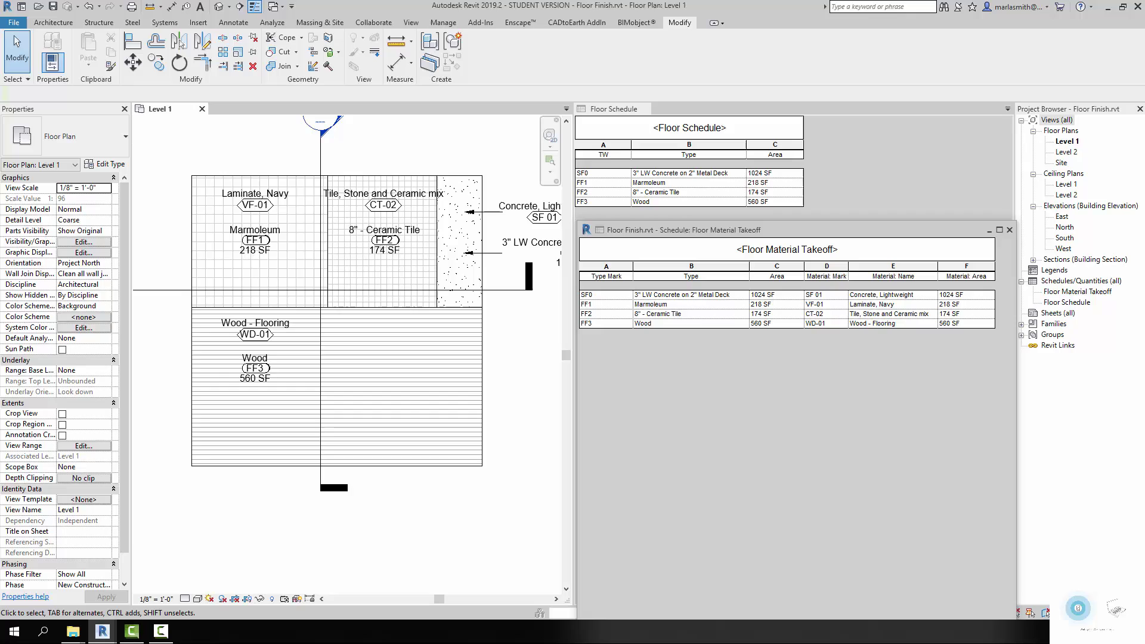